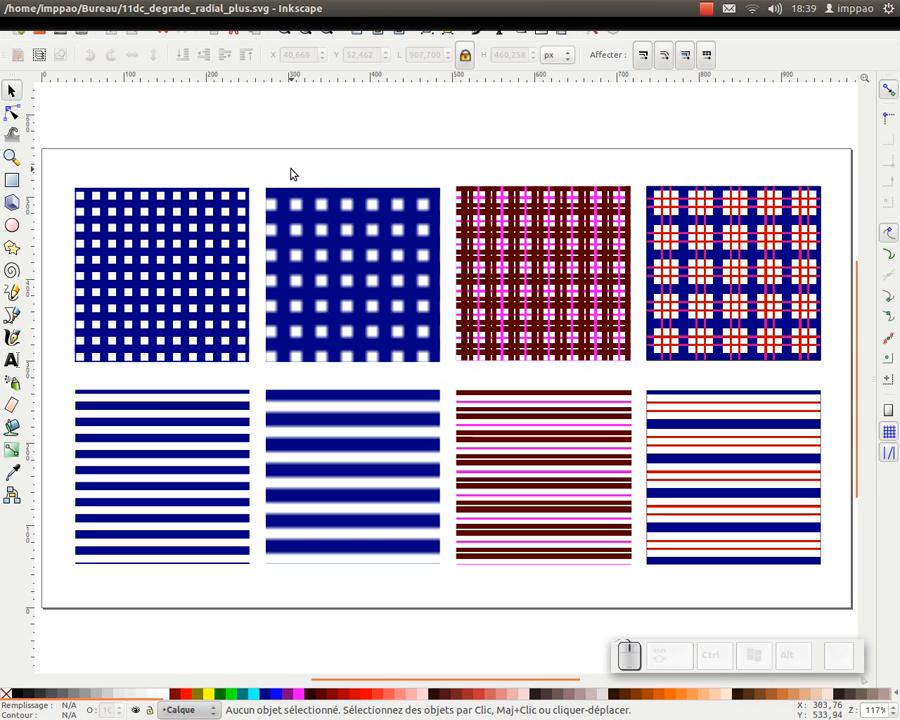
In a new document, draw a square about 487 px wide on the page and fill it with dark red #550000
{"action": "left_click", "coordinate": [17, 32]}
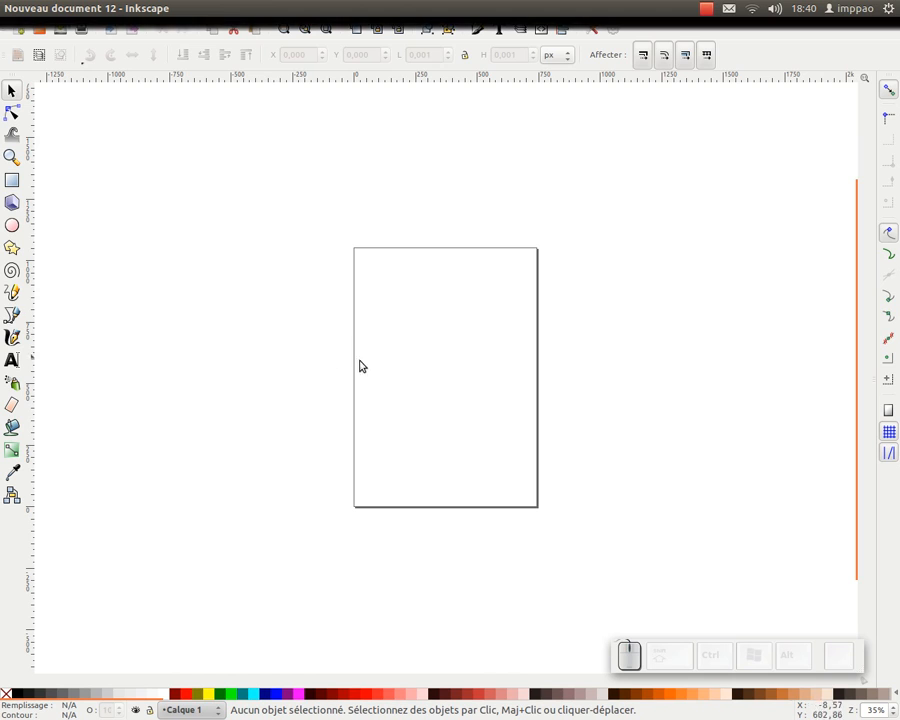
{"action": "left_click", "coordinate": [326, 28]}
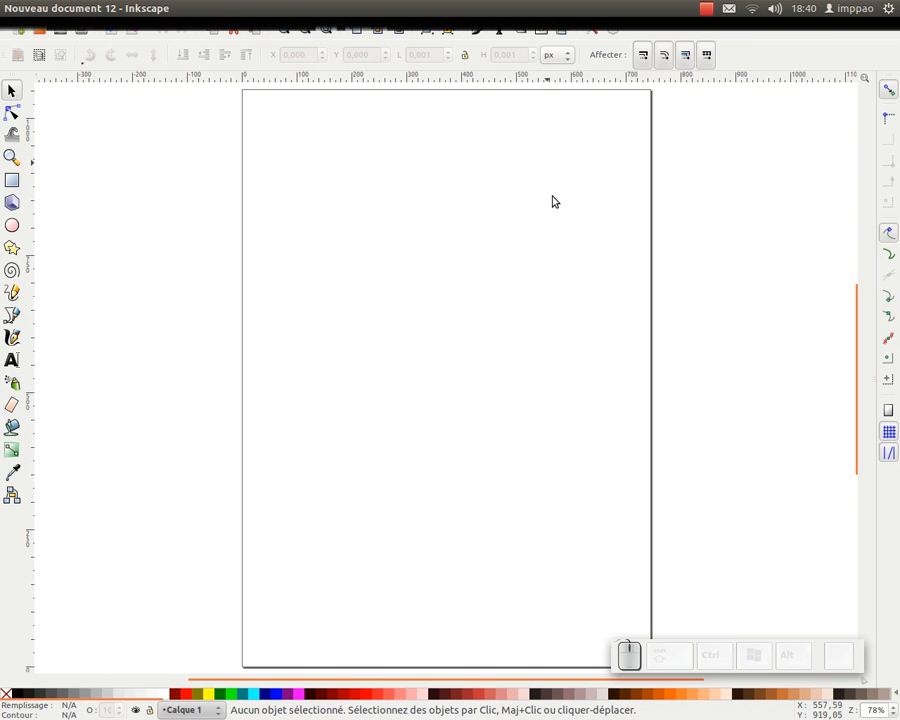
{"action": "left_click", "coordinate": [12, 181]}
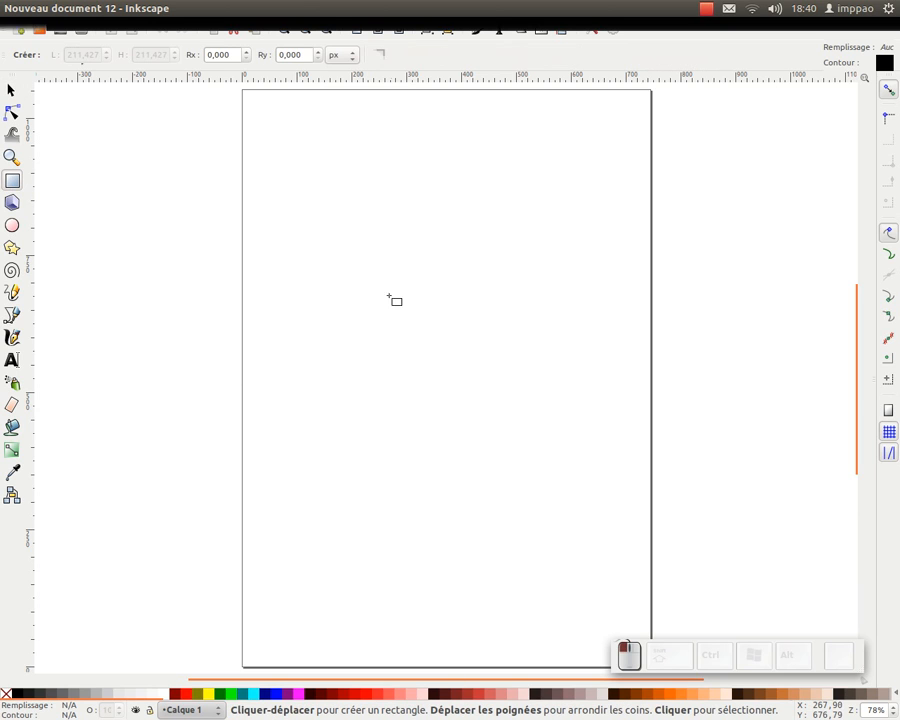
{"action": "left_click_drag", "start_coordinate": [297, 224], "coordinate": [564, 510]}
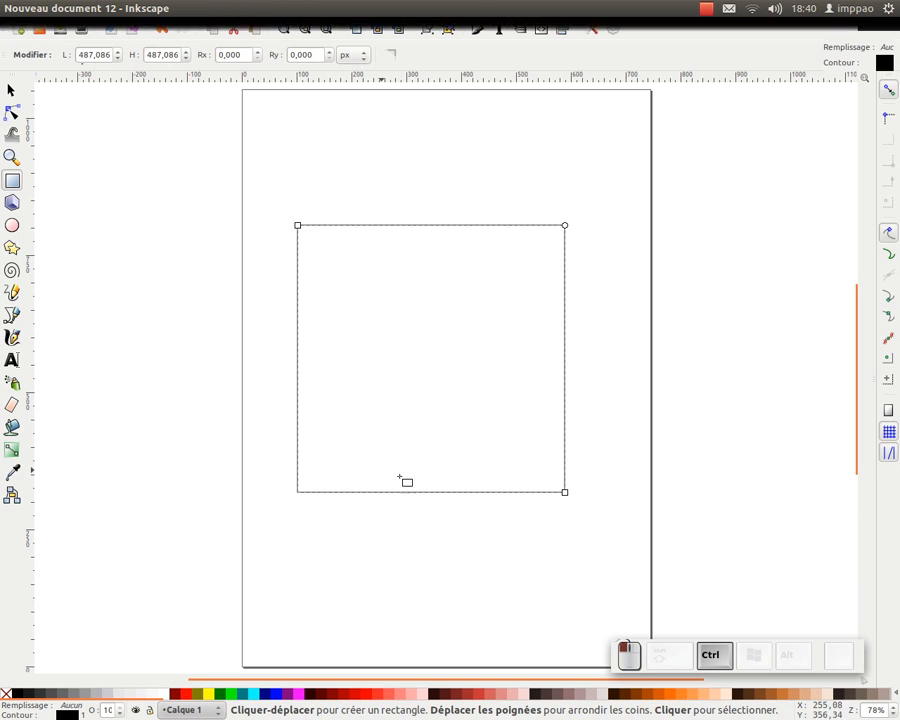
{"action": "left_click", "coordinate": [321, 699]}
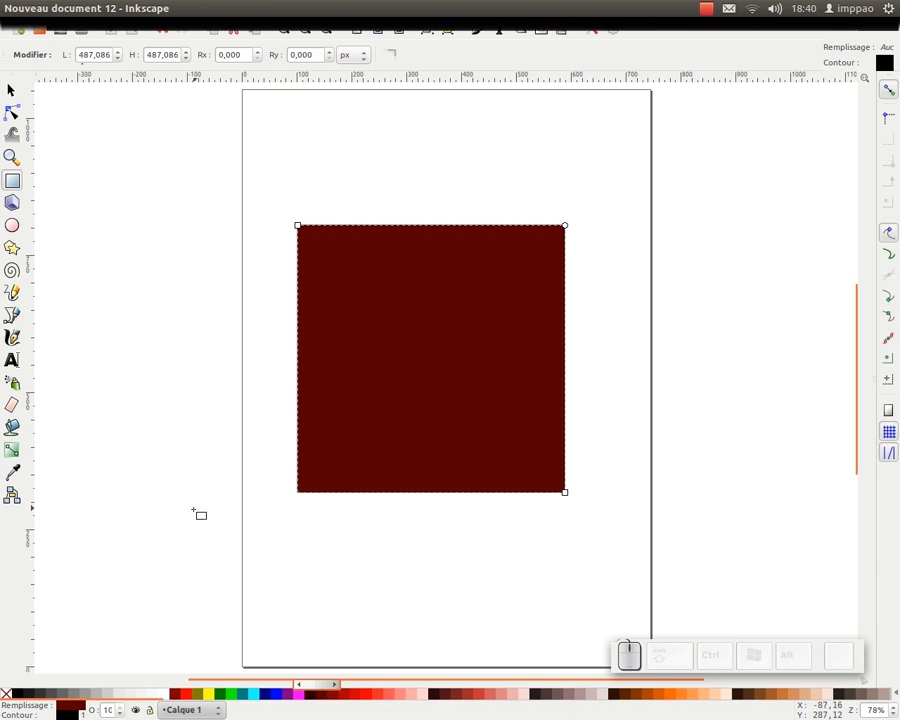
Apply a horizontal linear gradient to the square's fill and add two intermediate stops along it
{"action": "left_click", "coordinate": [12, 452]}
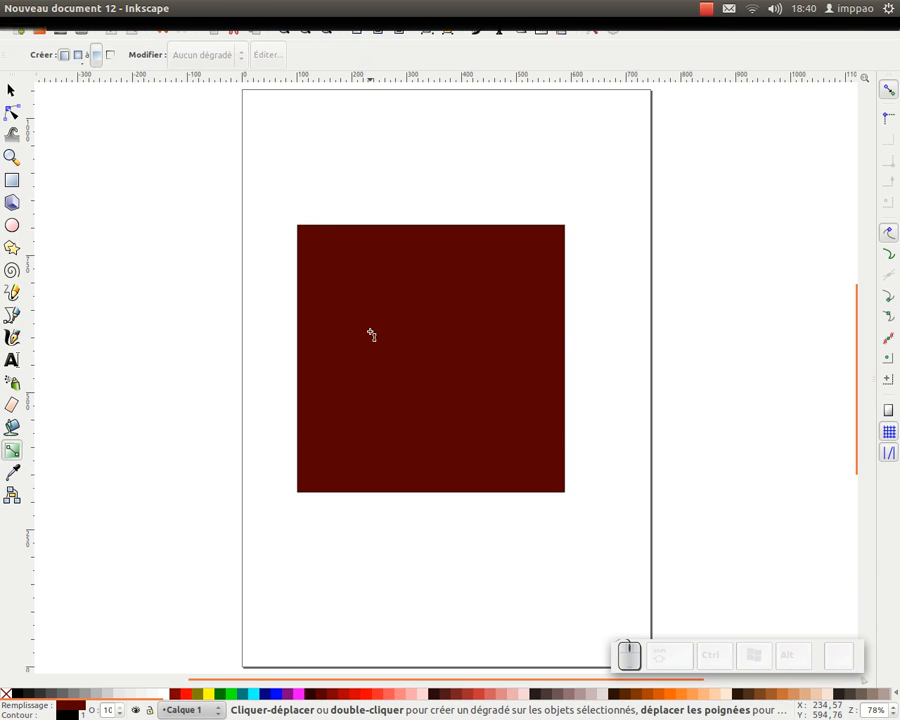
{"action": "left_click", "coordinate": [98, 60]}
{"action": "left_click_drag", "start_coordinate": [352, 354], "coordinate": [528, 356]}
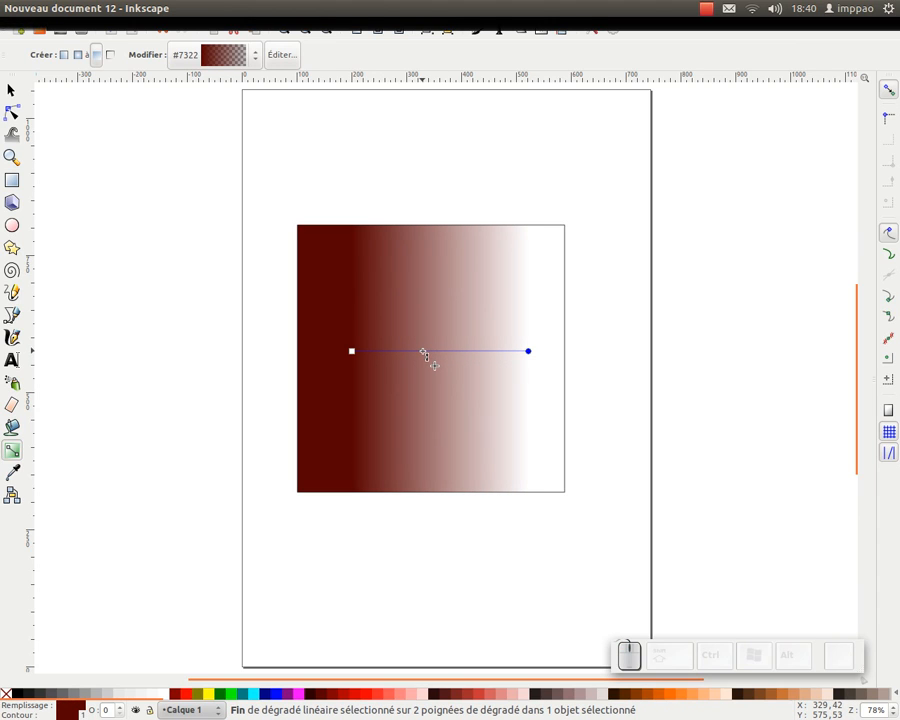
{"action": "key", "text": "Escape"}
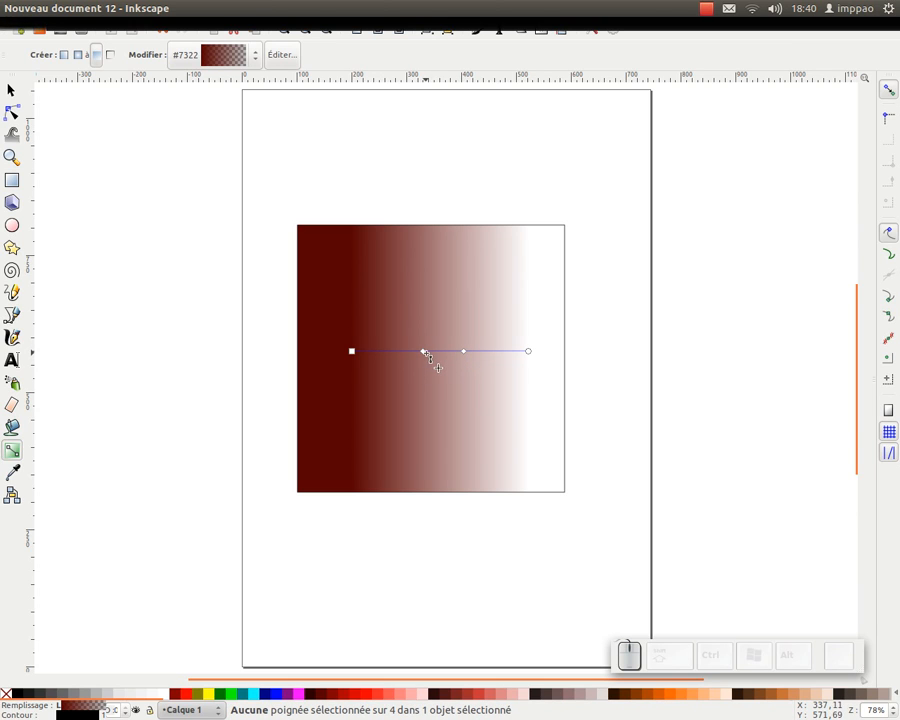
Colour the first intermediate stop #550000 and make the second one white with 0 opacity
{"action": "left_click", "coordinate": [424, 352]}
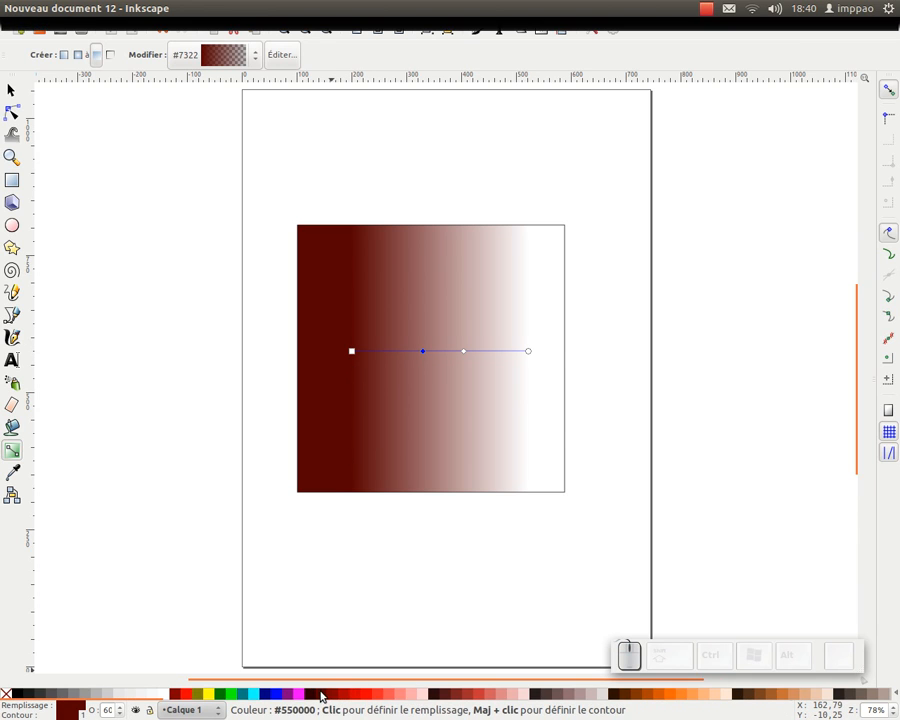
{"action": "left_click", "coordinate": [321, 693]}
{"action": "double_click", "coordinate": [462, 351]}
{"action": "left_click", "coordinate": [168, 696]}
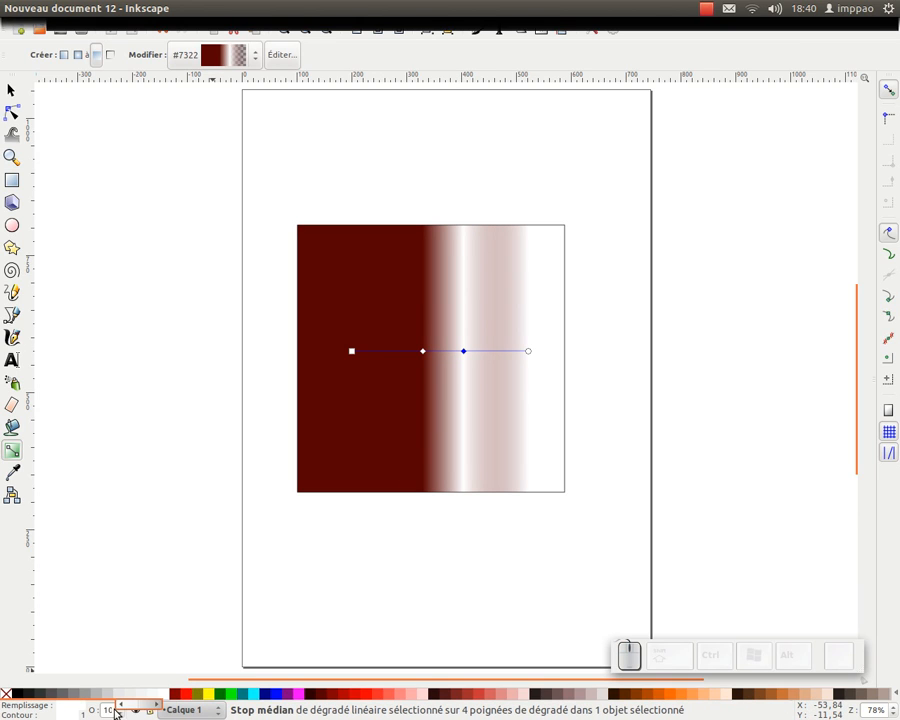
{"action": "right_click", "coordinate": [110, 712]}
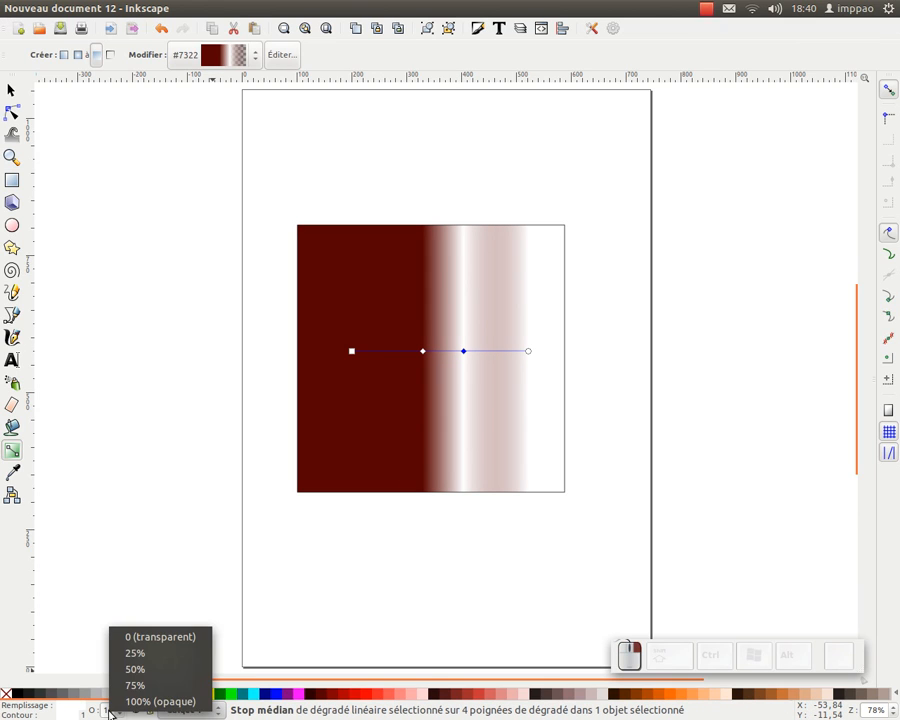
{"action": "left_click", "coordinate": [137, 637]}
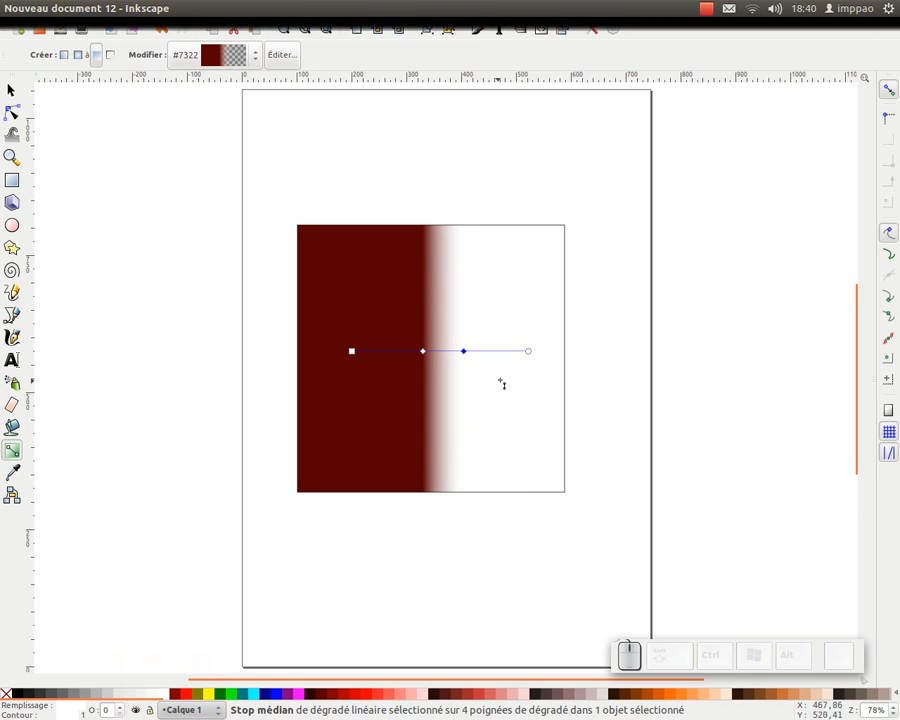
Make the gradient's end stop white with 0 opacity
{"action": "left_click", "coordinate": [529, 351]}
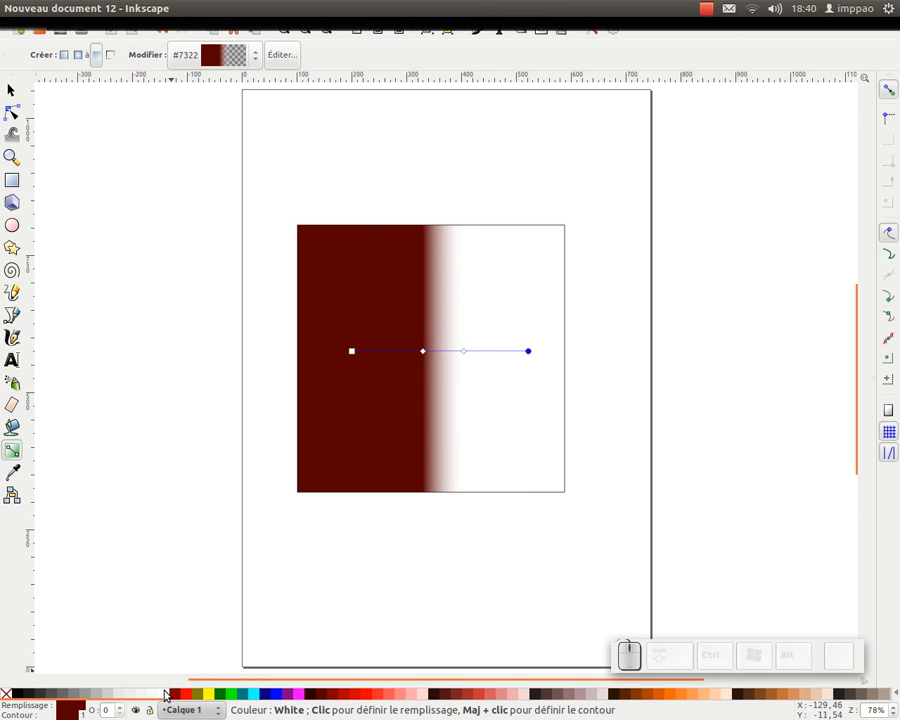
{"action": "right_click", "coordinate": [103, 712]}
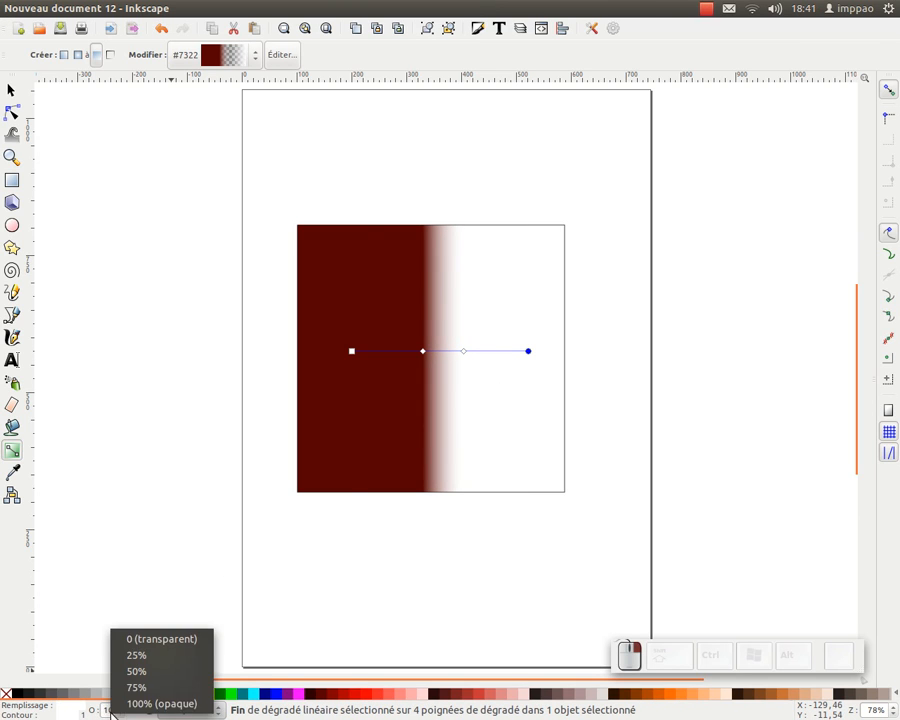
{"action": "left_click", "coordinate": [134, 637]}
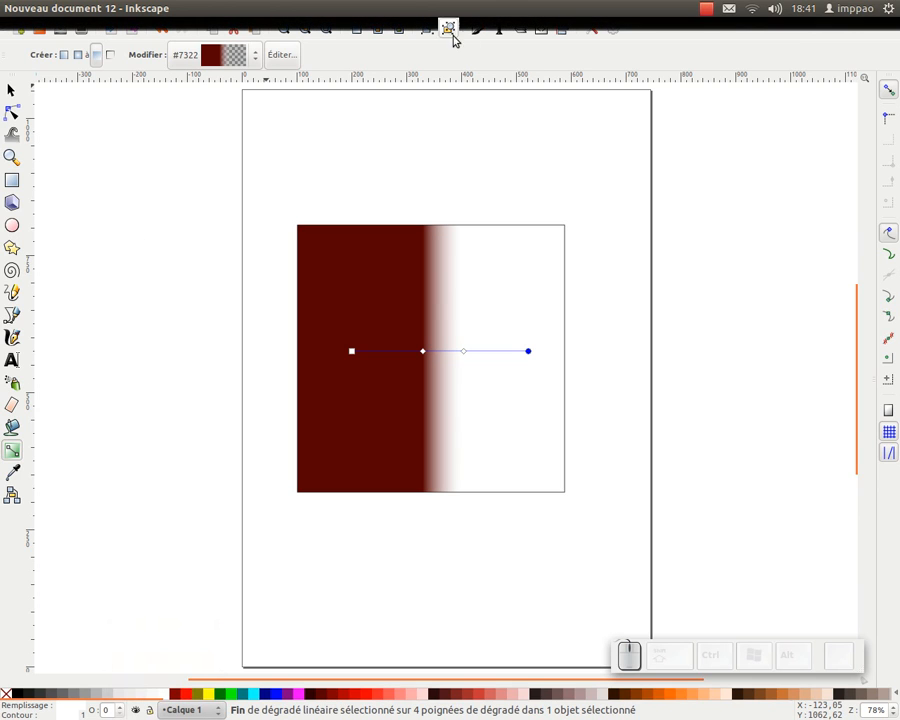
Set the square's linear gradient fill to repeat by reflection (réflection)
{"action": "left_click", "coordinate": [482, 32]}
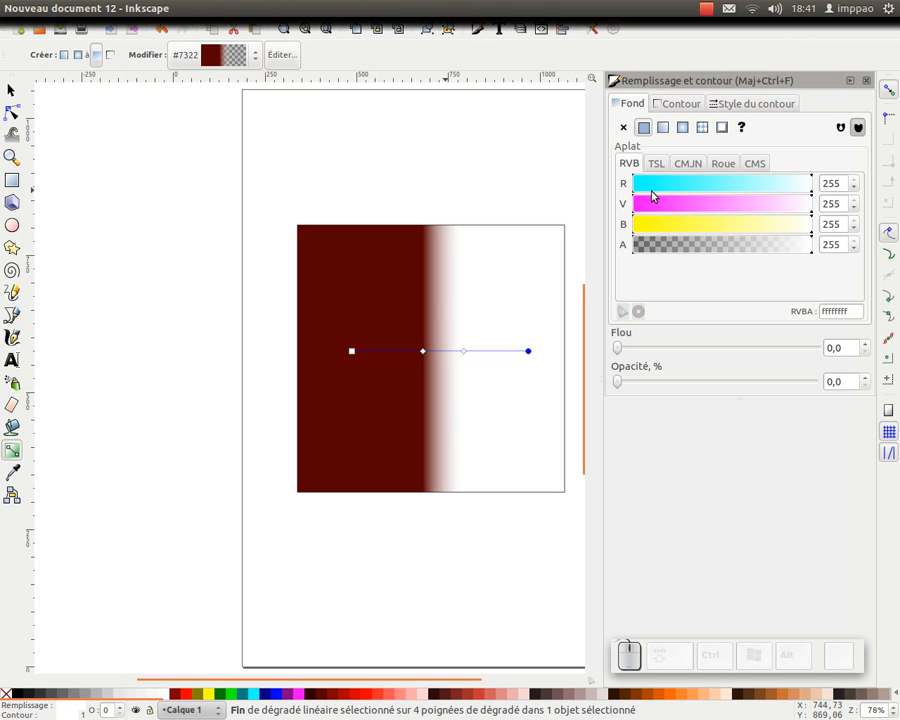
{"action": "left_click", "coordinate": [664, 128]}
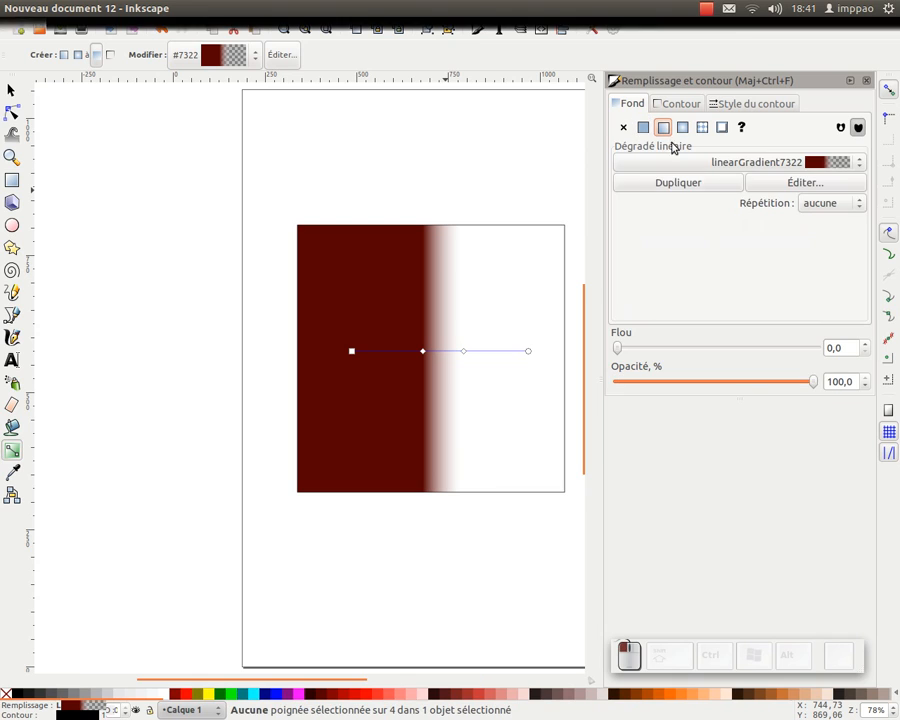
{"action": "left_click", "coordinate": [818, 204]}
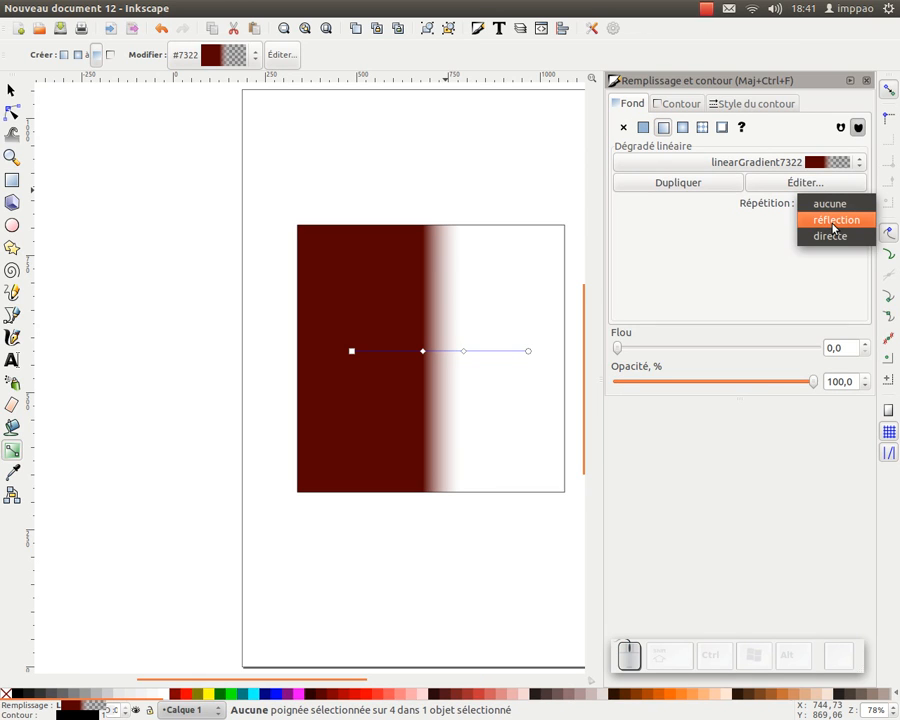
{"action": "left_click", "coordinate": [833, 219]}
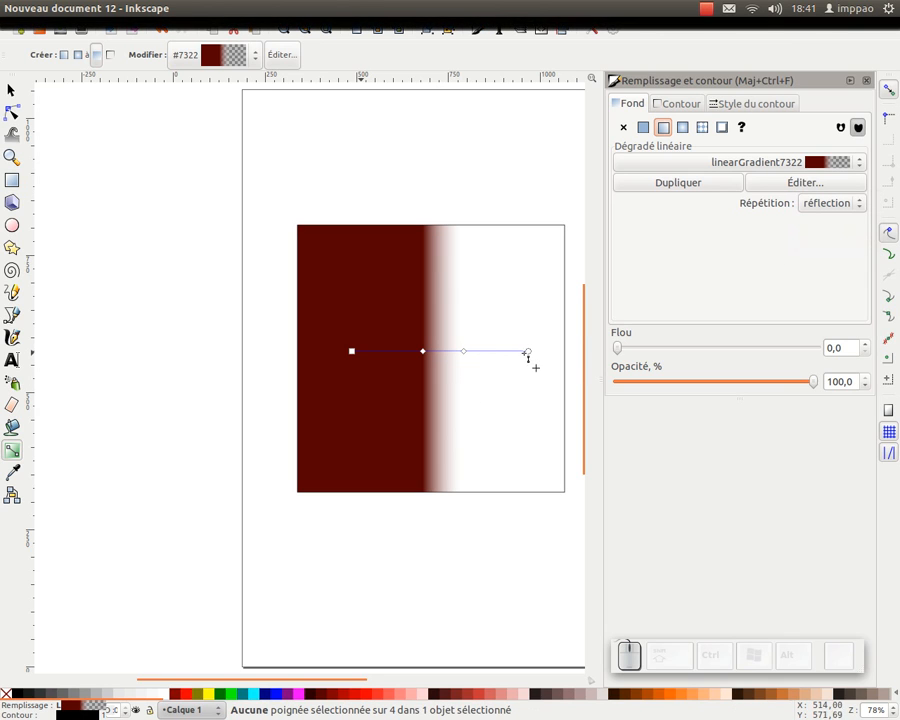
Bring the two intermediate stops together for a hard edge and shorten the gradient to produce narrow vertical stripes
{"action": "left_click_drag", "start_coordinate": [465, 352], "coordinate": [440, 353]}
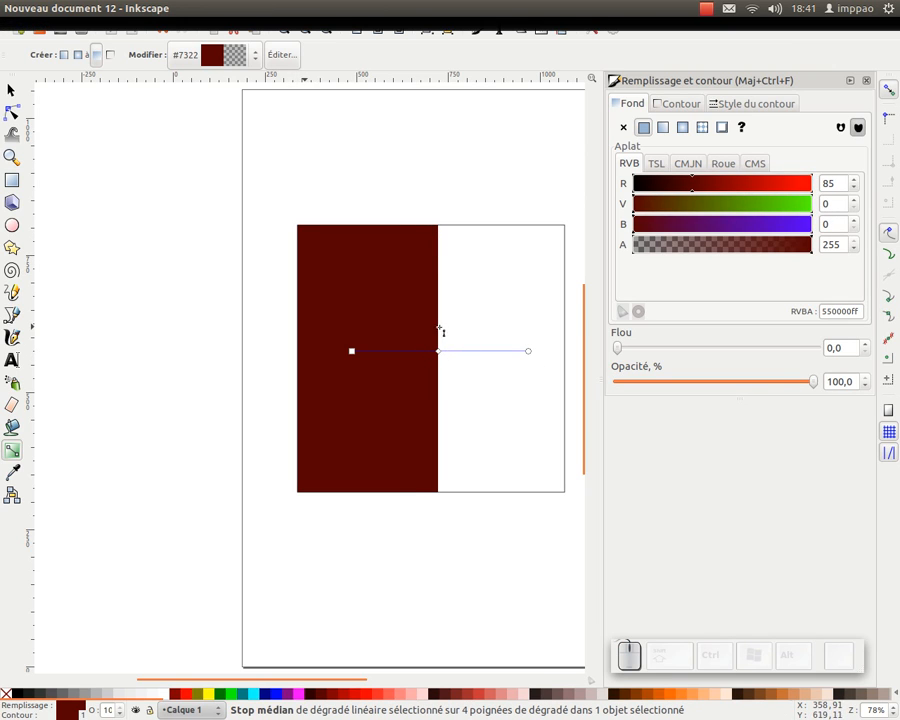
{"action": "left_click_drag", "start_coordinate": [531, 353], "coordinate": [381, 352]}
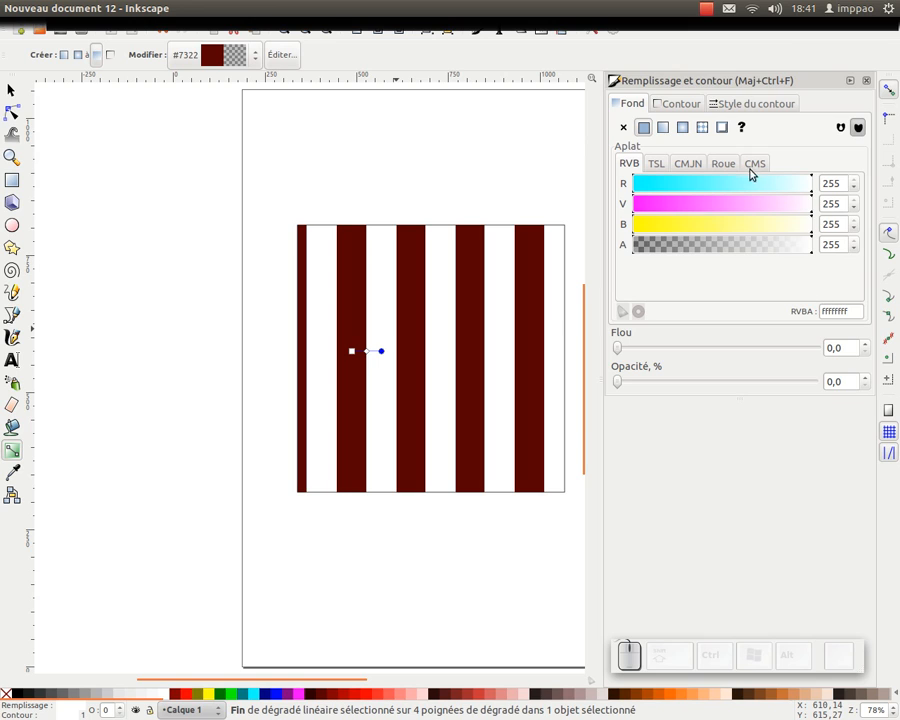
{"action": "left_click", "coordinate": [662, 128]}
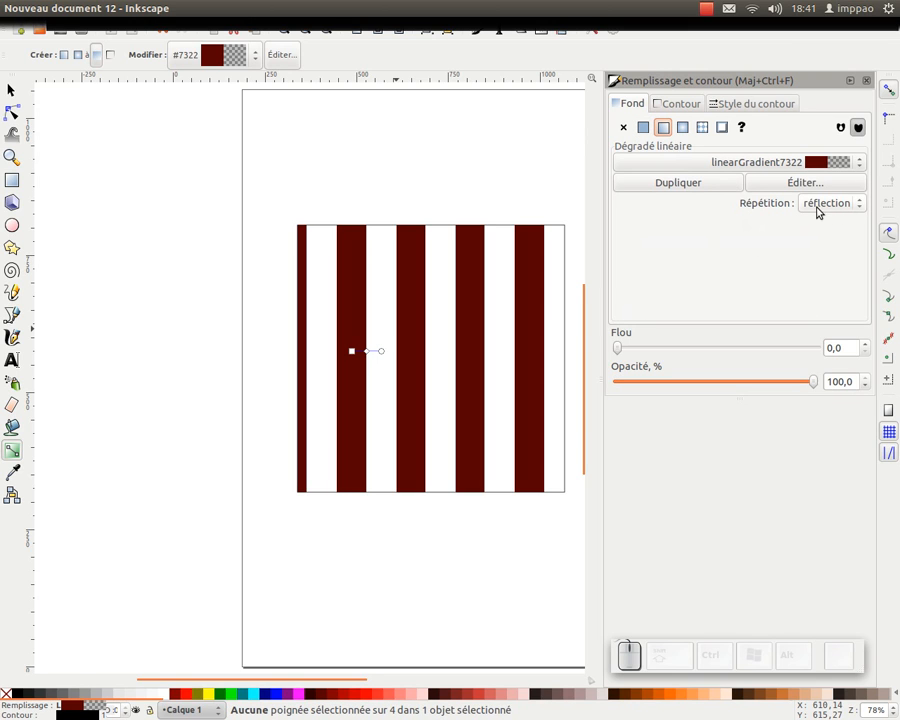
{"action": "left_click_drag", "start_coordinate": [381, 352], "coordinate": [317, 343]}
{"action": "key", "text": "ctrl+z"}
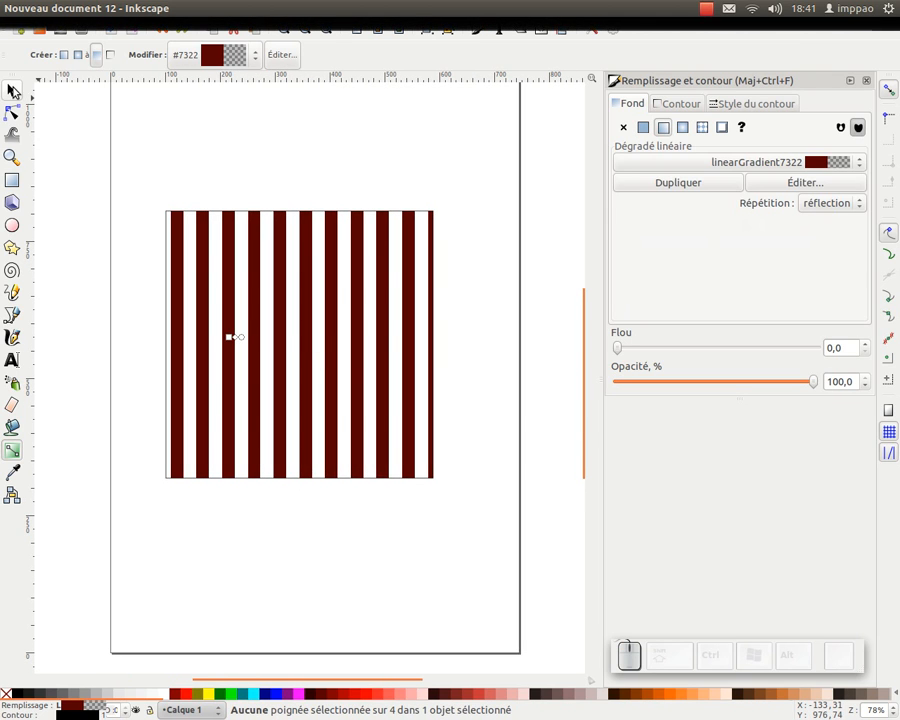
Move the intermediate gradient stops slightly apart to soften the stripe edges, and deselect the square
{"action": "left_click", "coordinate": [12, 91]}
{"action": "left_click_drag", "start_coordinate": [235, 307], "coordinate": [239, 281]}
{"action": "left_click_drag", "start_coordinate": [304, 281], "coordinate": [213, 273]}
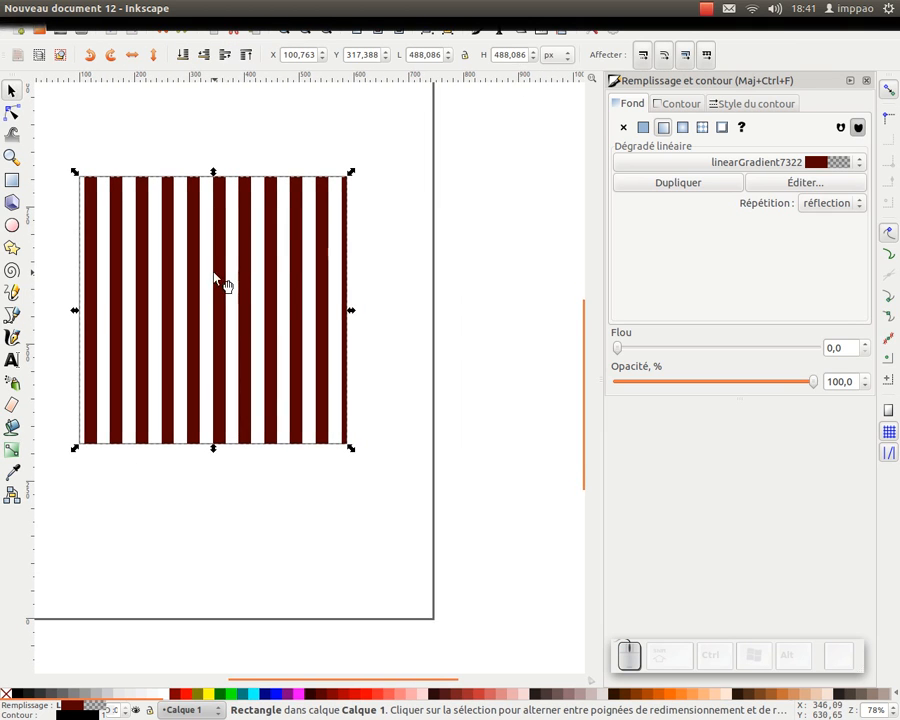
{"action": "scroll", "coordinate": [161, 293], "scroll_direction": "up", "scroll_amount": 1}
{"action": "left_click_drag", "start_coordinate": [163, 297], "coordinate": [245, 308]}
{"action": "key", "text": "g"}
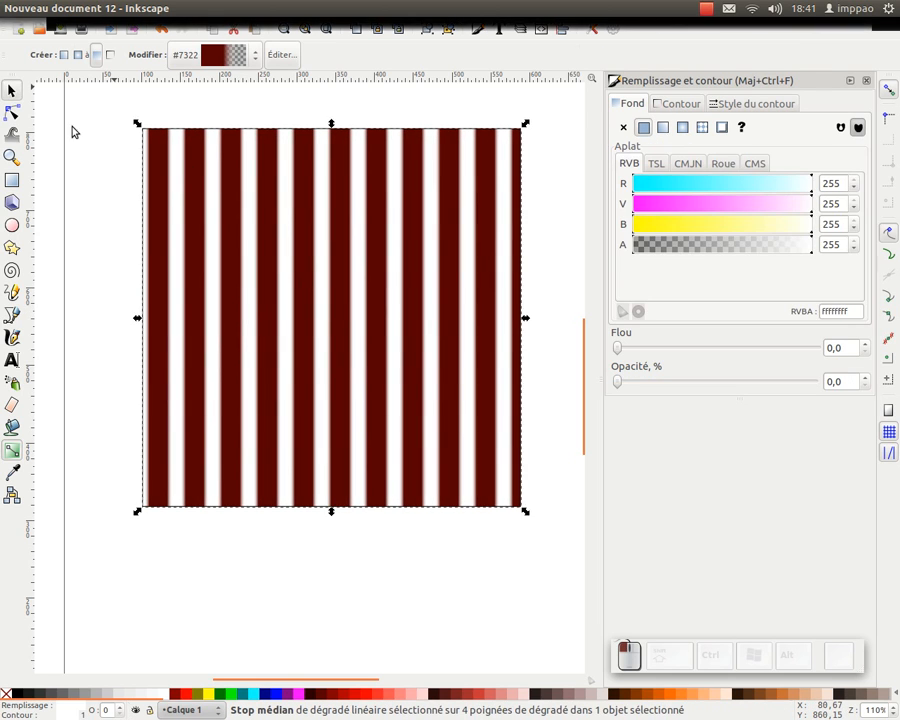
{"action": "left_click", "coordinate": [12, 91]}
{"action": "left_click", "coordinate": [193, 112]}
Clone the striped square and place the clone beside the original on its right, at about X 633 px
{"action": "key", "text": "minus"}
{"action": "left_click_drag", "start_coordinate": [347, 325], "coordinate": [231, 318]}
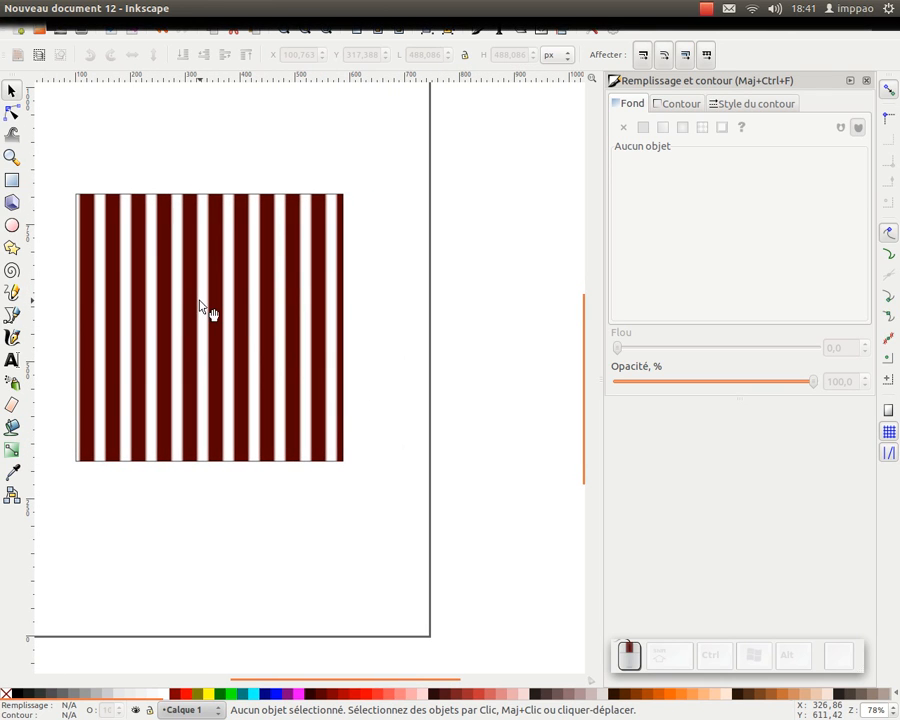
{"action": "left_click", "coordinate": [205, 310]}
{"action": "left_click", "coordinate": [376, 27]}
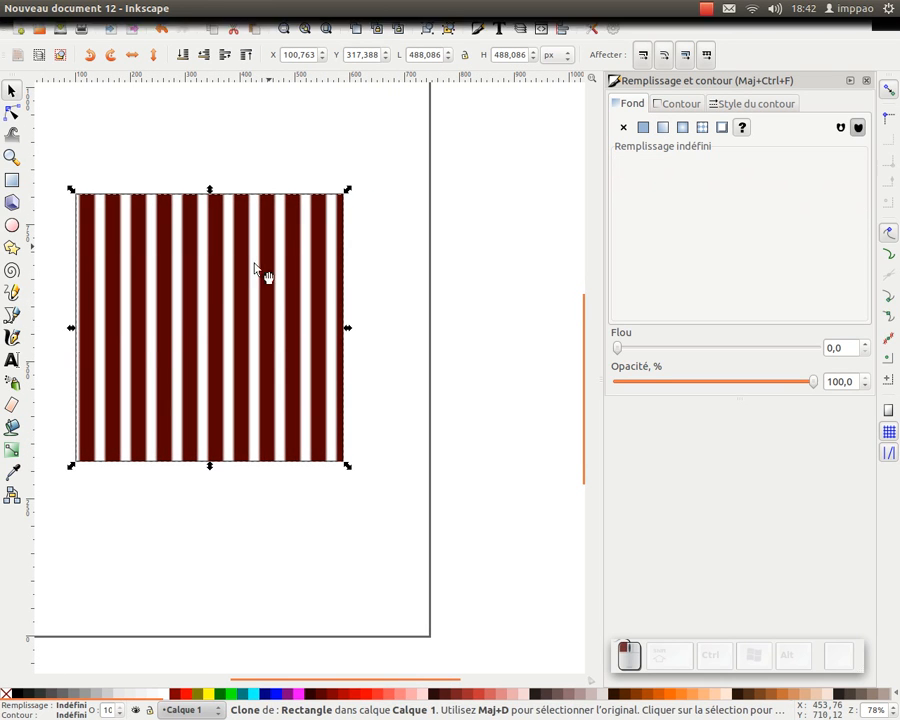
{"action": "left_click_drag", "start_coordinate": [204, 332], "coordinate": [422, 325]}
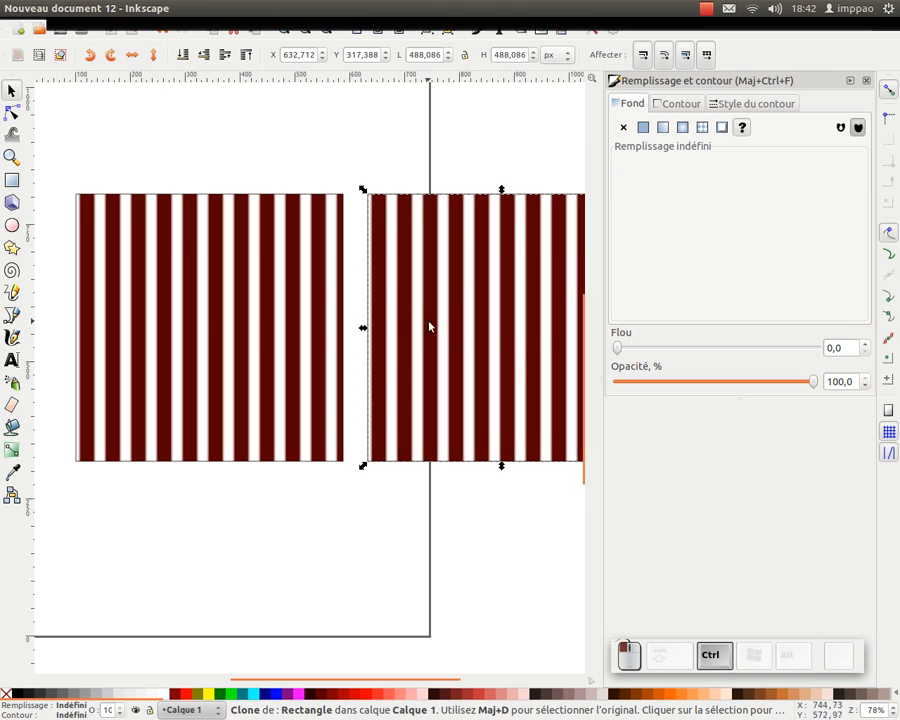
Clone the second striped square in place and rotate the new clone 90° clockwise to form a checked pattern
{"action": "key", "text": "ctrl+Right"}
{"action": "key", "text": "ctrl+Right"}
{"action": "left_click", "coordinate": [378, 28]}
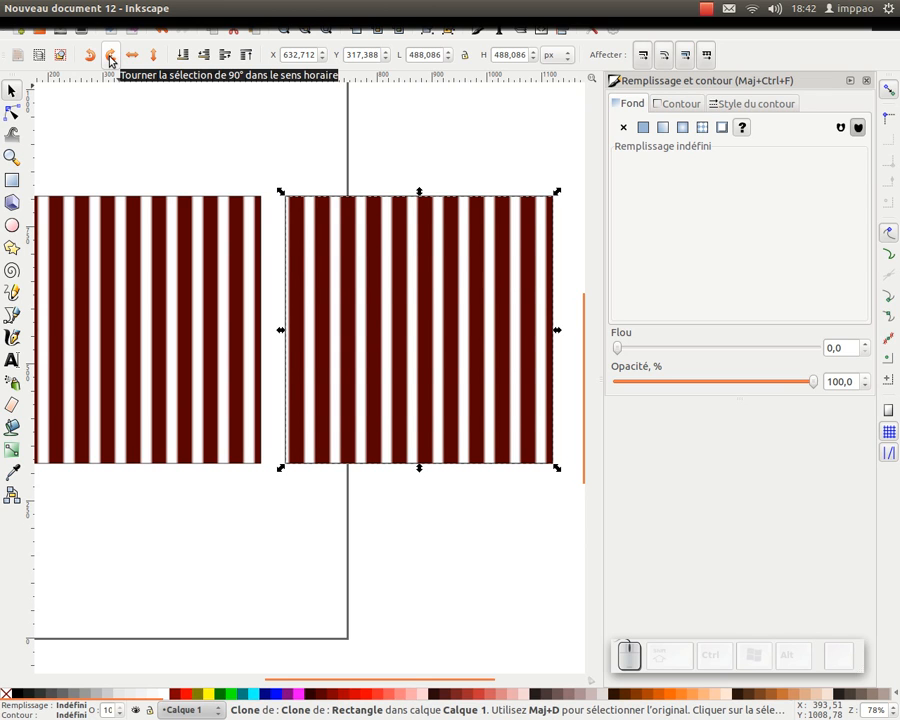
{"action": "left_click", "coordinate": [110, 58]}
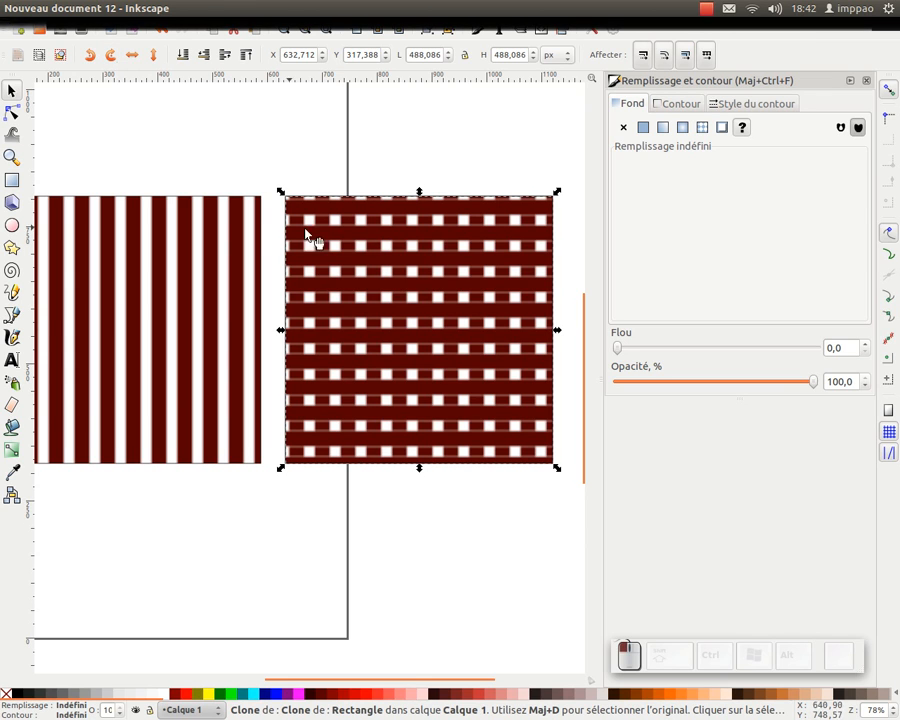
Select the original striped square and open its gradient for on-canvas editing
{"action": "left_click", "coordinate": [396, 492]}
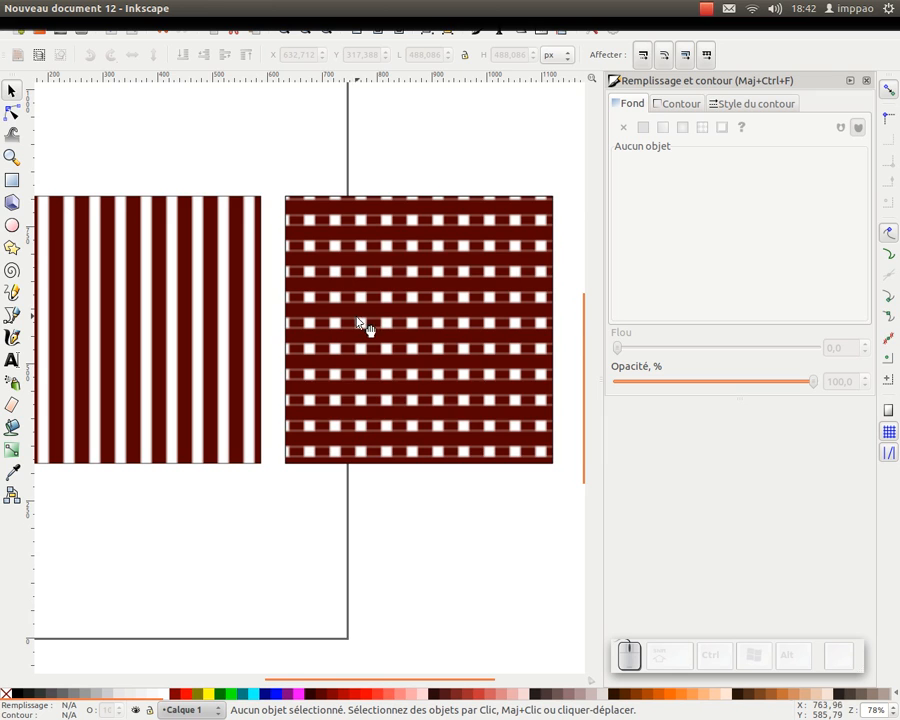
{"action": "scroll", "coordinate": [360, 320], "scroll_direction": "up", "scroll_amount": 1, "text": "ctrl"}
{"action": "scroll", "coordinate": [356, 324], "scroll_direction": "up", "scroll_amount": 1, "text": "ctrl"}
{"action": "scroll", "coordinate": [491, 322], "scroll_direction": "left", "scroll_amount": 5}
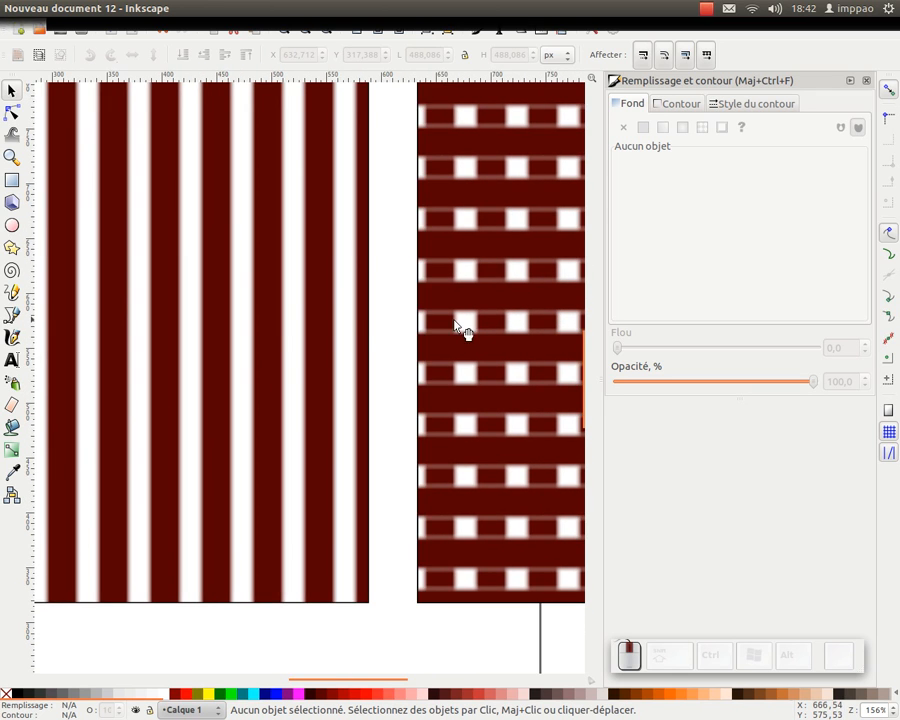
{"action": "scroll", "coordinate": [376, 322], "scroll_direction": "left", "scroll_amount": 3}
{"action": "left_click", "coordinate": [127, 375]}
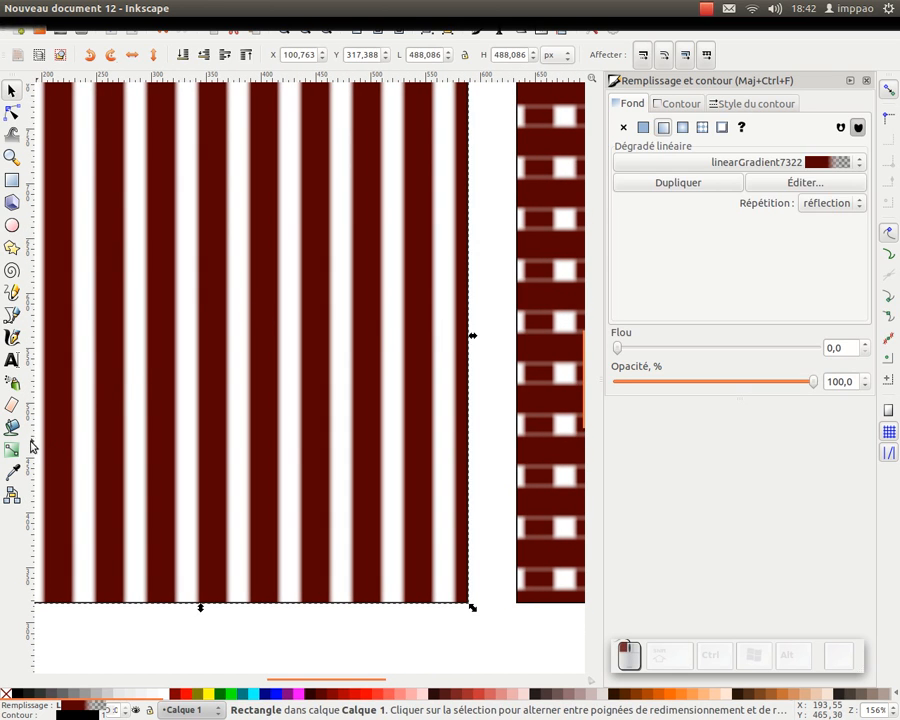
{"action": "left_click", "coordinate": [12, 450]}
{"action": "scroll", "coordinate": [230, 325], "scroll_direction": "left", "scroll_amount": 4}
{"action": "scroll", "coordinate": [228, 342], "scroll_direction": "up", "scroll_amount": 1, "text": "ctrl"}
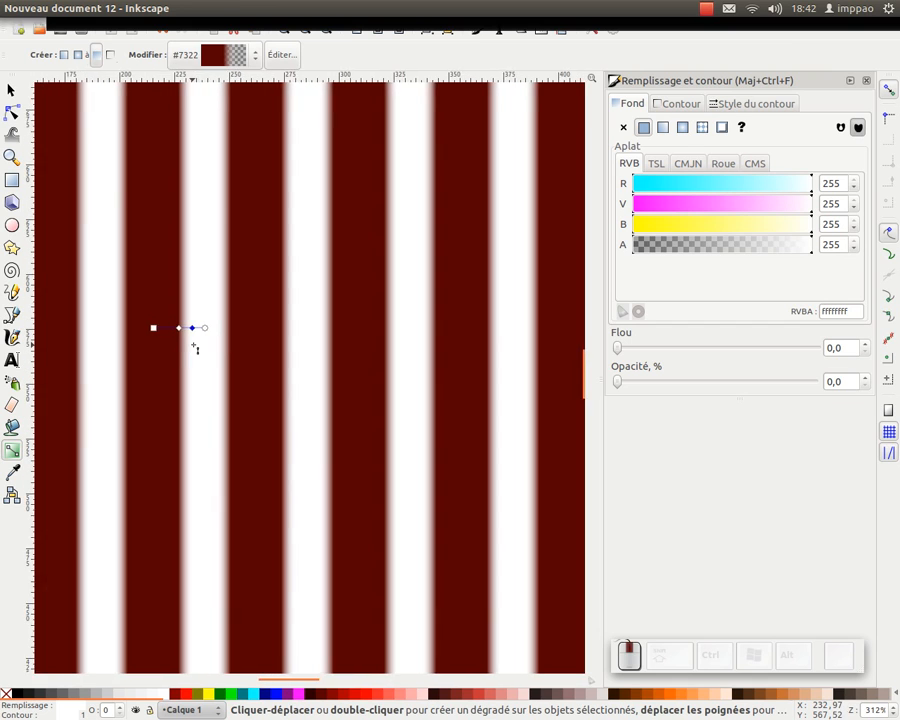
{"action": "scroll", "coordinate": [186, 344], "scroll_direction": "up", "scroll_amount": 1, "text": "ctrl"}
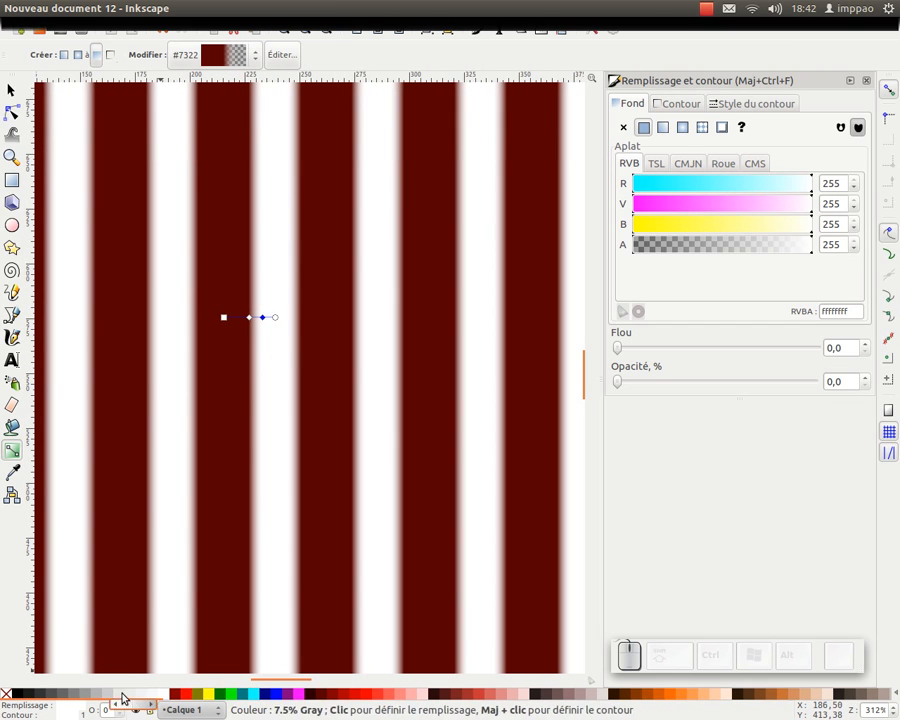
Recolour the selected transparent intermediate gradient stop dark red (550000) and set its opacity to 0
{"action": "left_click", "coordinate": [320, 695]}
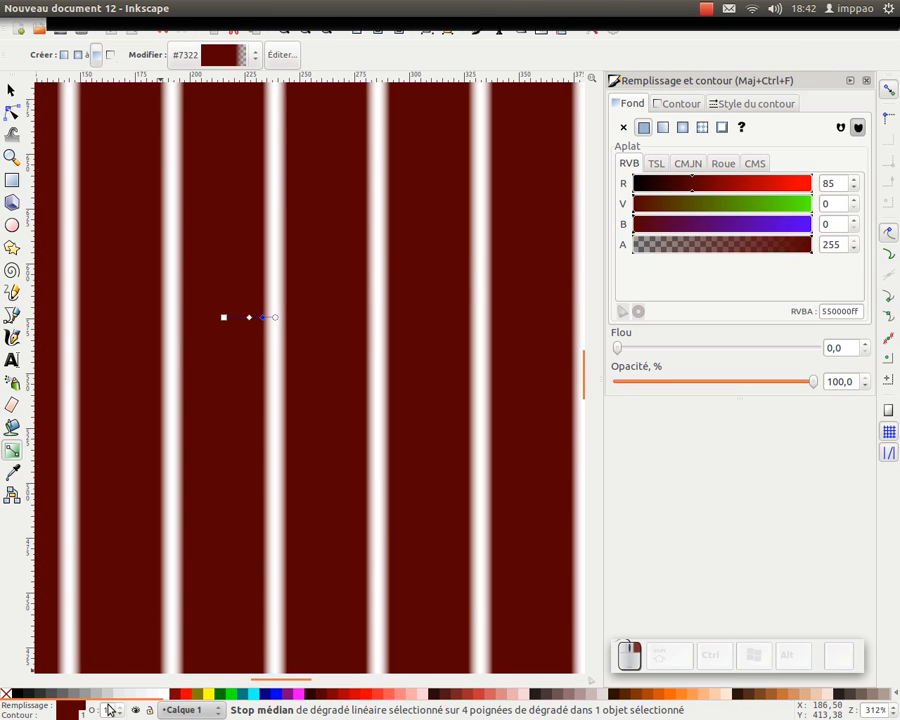
{"action": "left_click", "coordinate": [133, 636]}
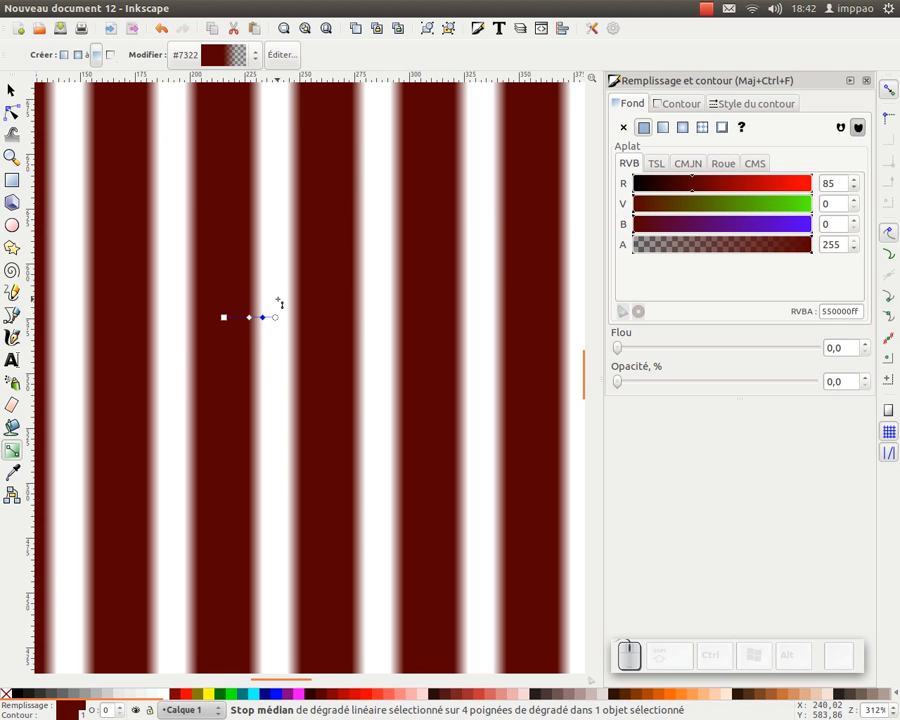
{"action": "key", "text": "minus"}
{"action": "key", "text": "minus"}
{"action": "key", "text": "minus"}
{"action": "left_click_drag", "start_coordinate": [418, 354], "coordinate": [277, 340]}
{"action": "left_click_drag", "start_coordinate": [526, 343], "coordinate": [335, 340]}
{"action": "left_click_drag", "start_coordinate": [277, 326], "coordinate": [392, 320]}
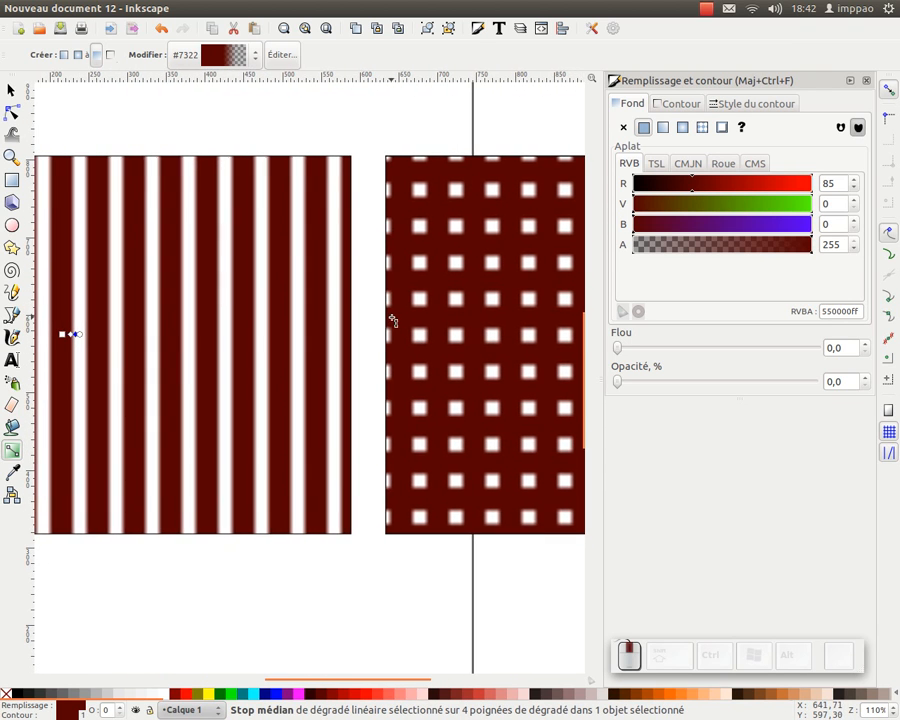
Bring the two intermediate gradient stops together to give the stripes hard edges
{"action": "left_click", "coordinate": [79, 335]}
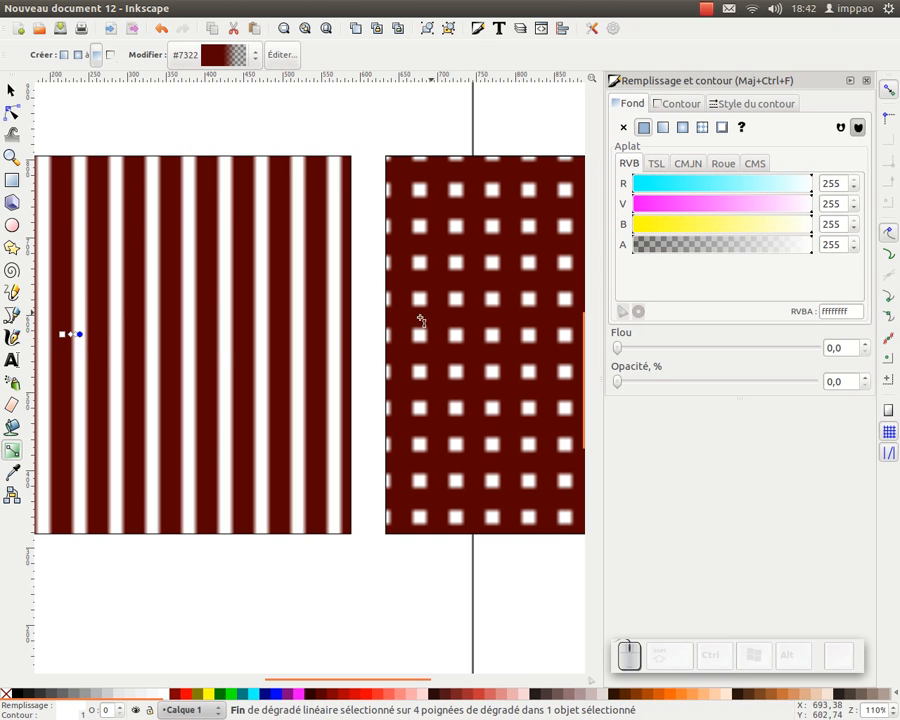
{"action": "left_click_drag", "start_coordinate": [76, 335], "coordinate": [67, 335]}
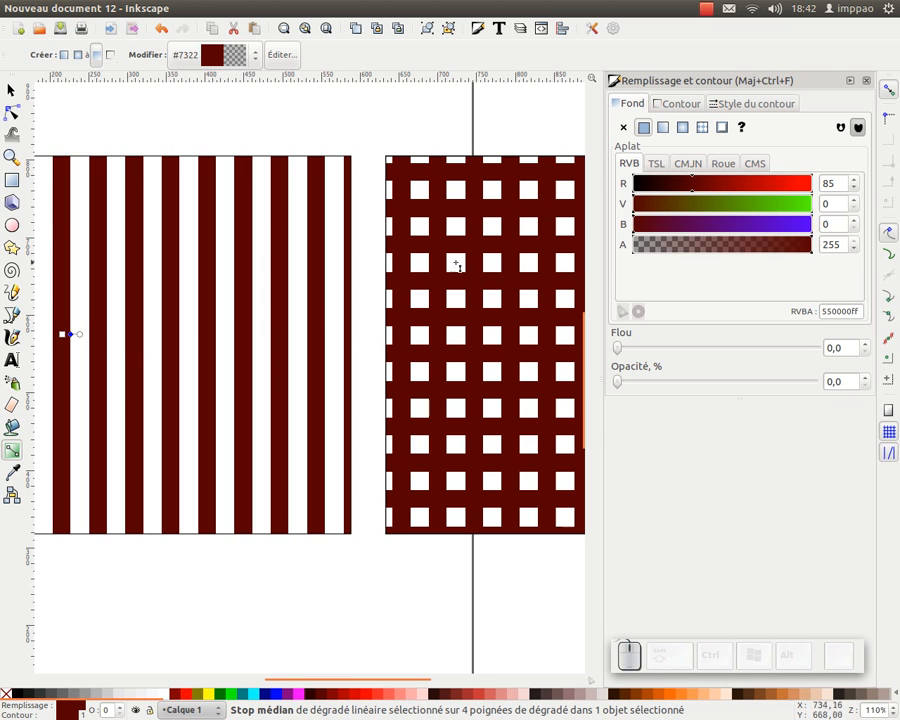
{"action": "scroll", "coordinate": [480, 256], "scroll_direction": "left", "scroll_amount": 2}
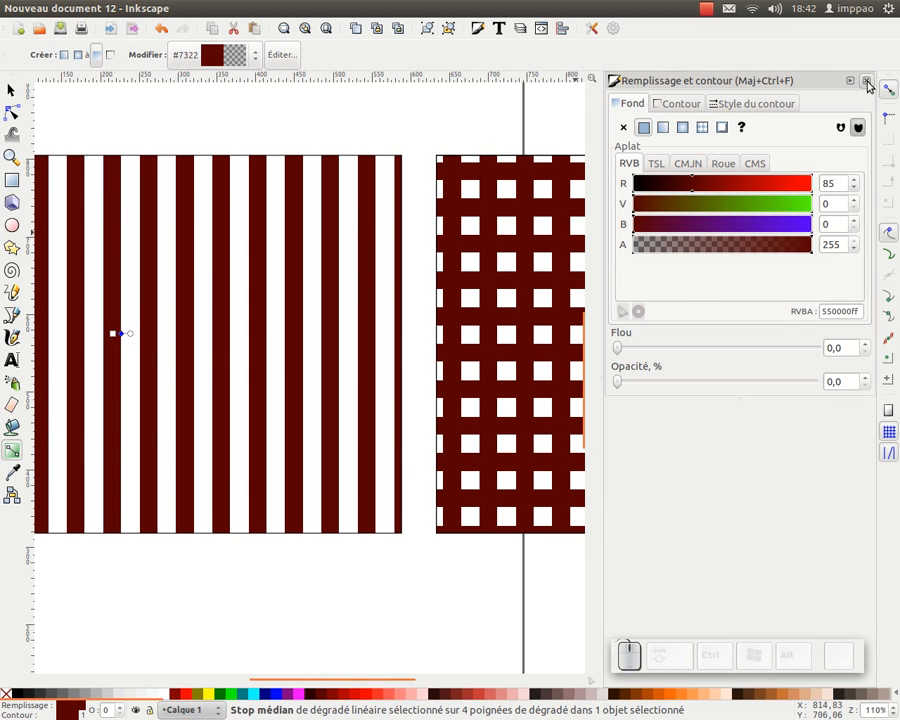
Close the Fill and Stroke dialog and lengthen the gradient to widen the spacing of the stripes
{"action": "left_click", "coordinate": [868, 84]}
{"action": "scroll", "coordinate": [350, 130], "scroll_direction": "left", "scroll_amount": 2}
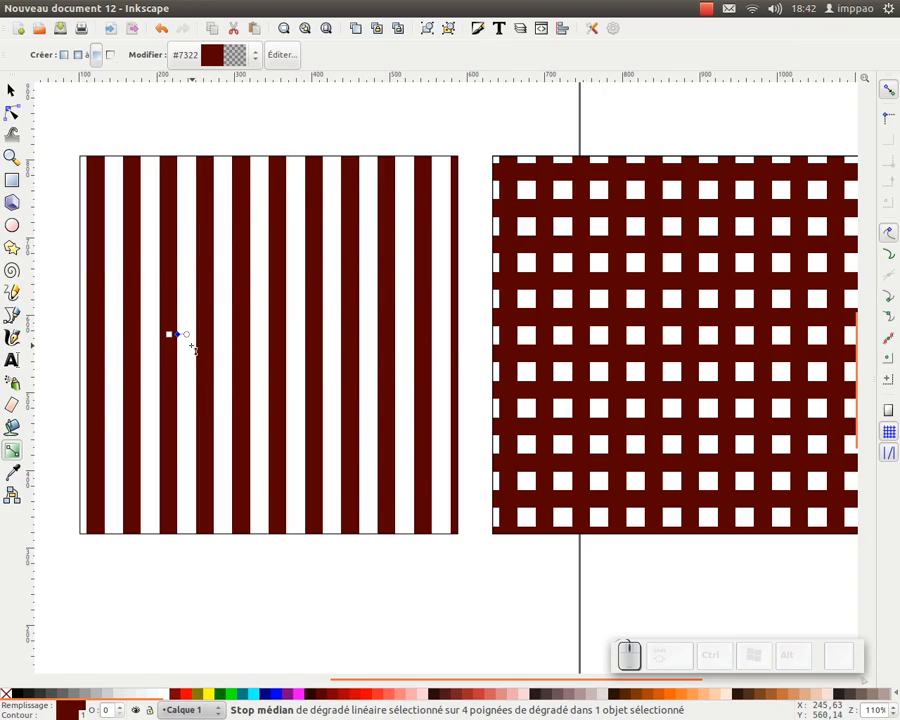
{"action": "mouse_move", "coordinate": [193, 347]}
{"action": "left_mouse_down"}
{"action": "mouse_move", "coordinate": [190, 366]}
{"action": "mouse_move", "coordinate": [178, 368]}
{"action": "mouse_move", "coordinate": [209, 360]}
{"action": "mouse_move", "coordinate": [178, 344]}
{"action": "mouse_move", "coordinate": [257, 372]}
{"action": "mouse_move", "coordinate": [269, 352]}
{"action": "mouse_move", "coordinate": [267, 319]}
{"action": "mouse_move", "coordinate": [250, 318]}
{"action": "mouse_move", "coordinate": [210, 346]}
{"action": "left_mouse_up"}
Add four new stops along the transparent part of the gradient line
{"action": "scroll", "coordinate": [228, 344], "scroll_direction": "up", "scroll_amount": 3}
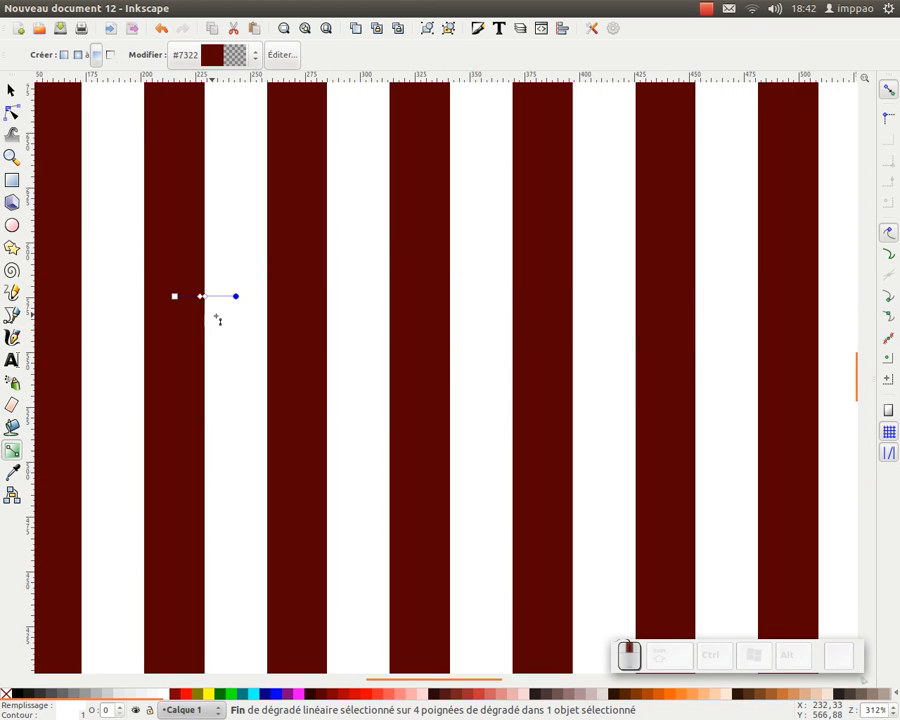
{"action": "scroll", "coordinate": [212, 318], "scroll_direction": "up", "scroll_amount": 2}
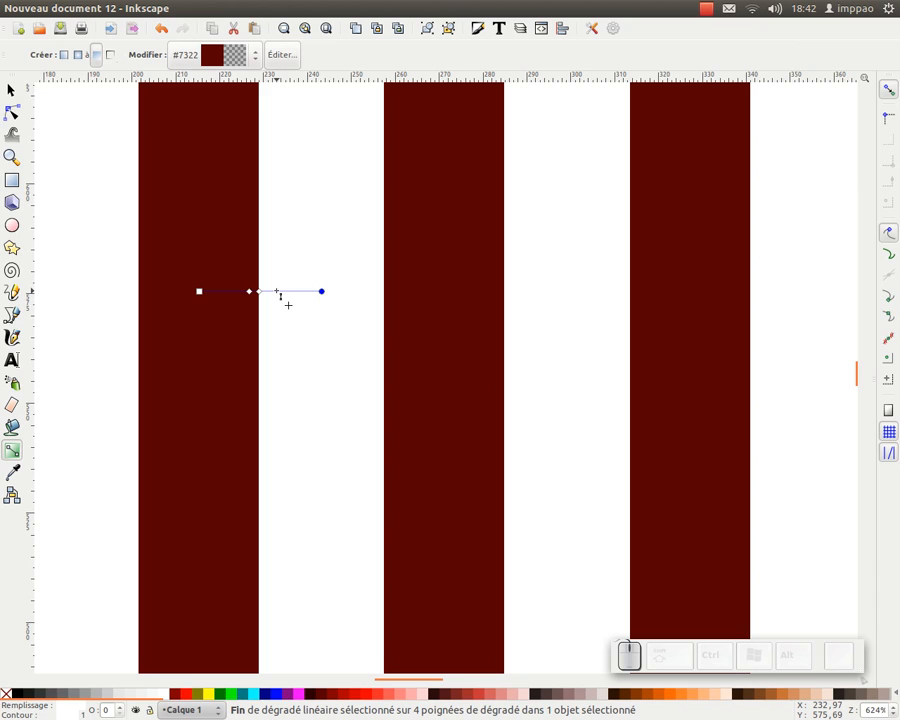
{"action": "left_click", "coordinate": [287, 304]}
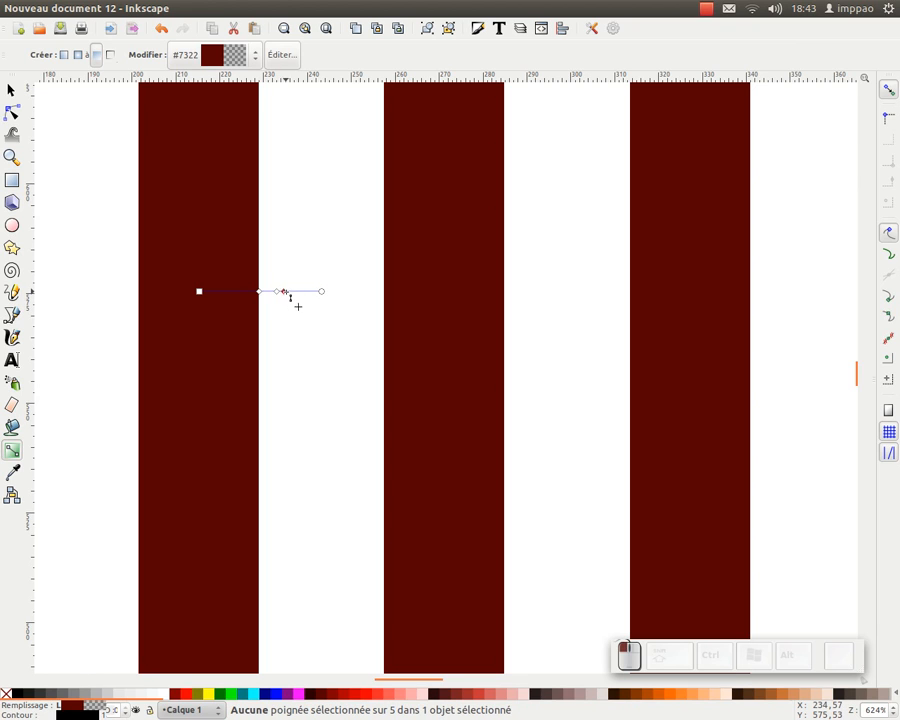
{"action": "double_click", "coordinate": [306, 293]}
{"action": "scroll", "coordinate": [289, 316], "scroll_direction": "up", "scroll_amount": 1}
{"action": "double_click", "coordinate": [281, 288]}
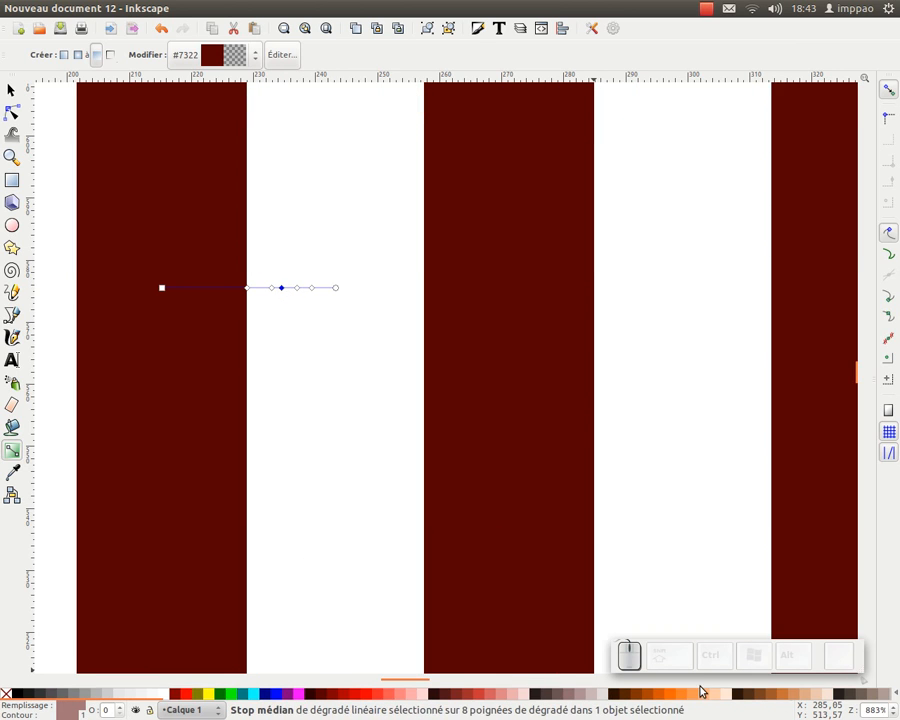
Colour the two middle added gradient stops orange to form thin stripes between the dark red ones
{"action": "left_click", "coordinate": [659, 694]}
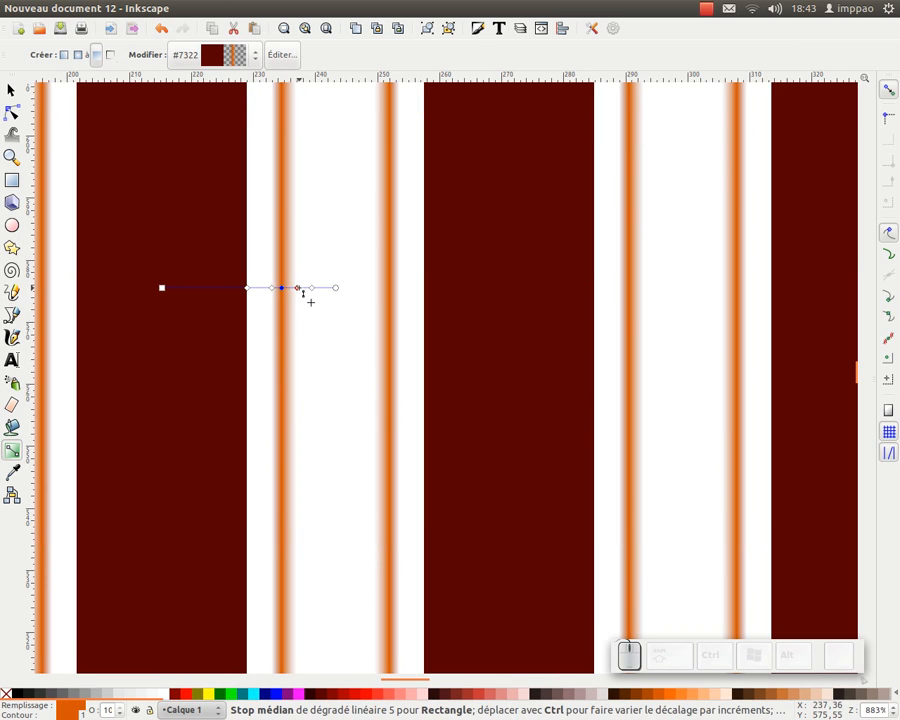
{"action": "left_click", "coordinate": [296, 288]}
{"action": "left_click", "coordinate": [659, 694]}
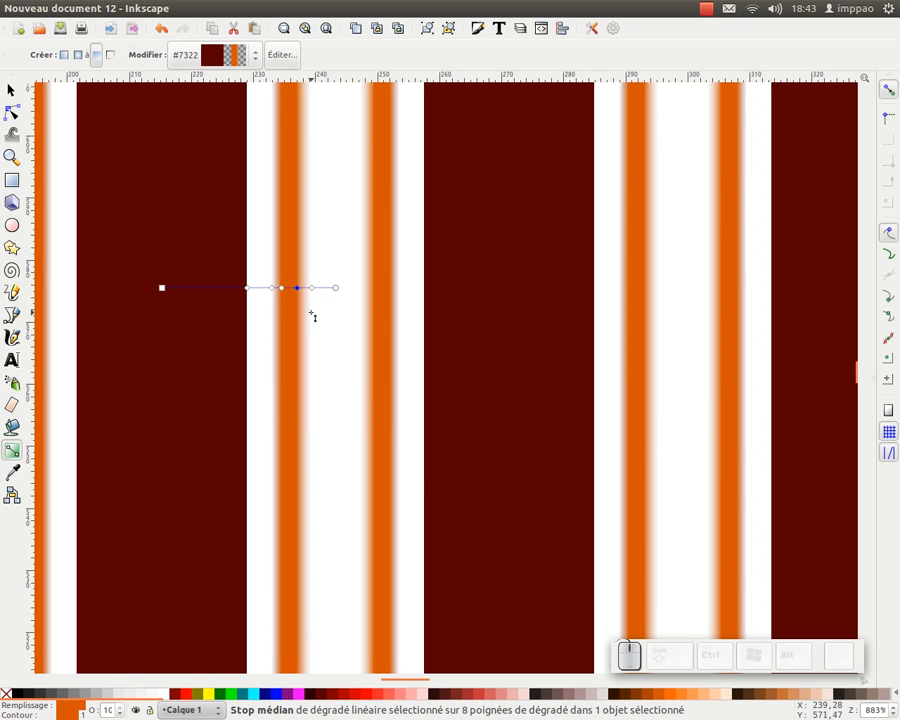
Align the orange and transparent gradient stops in pairs to give the orange stripes hard edges
{"action": "left_click_drag", "start_coordinate": [268, 289], "coordinate": [292, 288]}
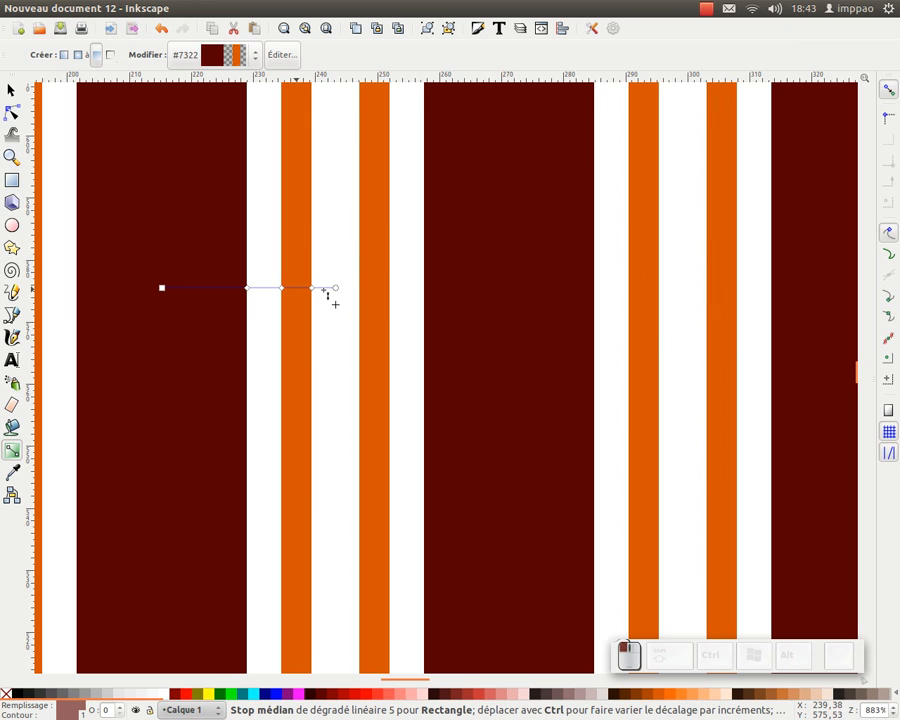
{"action": "left_click", "coordinate": [324, 294]}
{"action": "key", "text": "KP_Subtract"}
{"action": "key", "text": "KP_Subtract"}
{"action": "key", "text": "KP_Subtract"}
{"action": "key", "text": "KP_Subtract"}
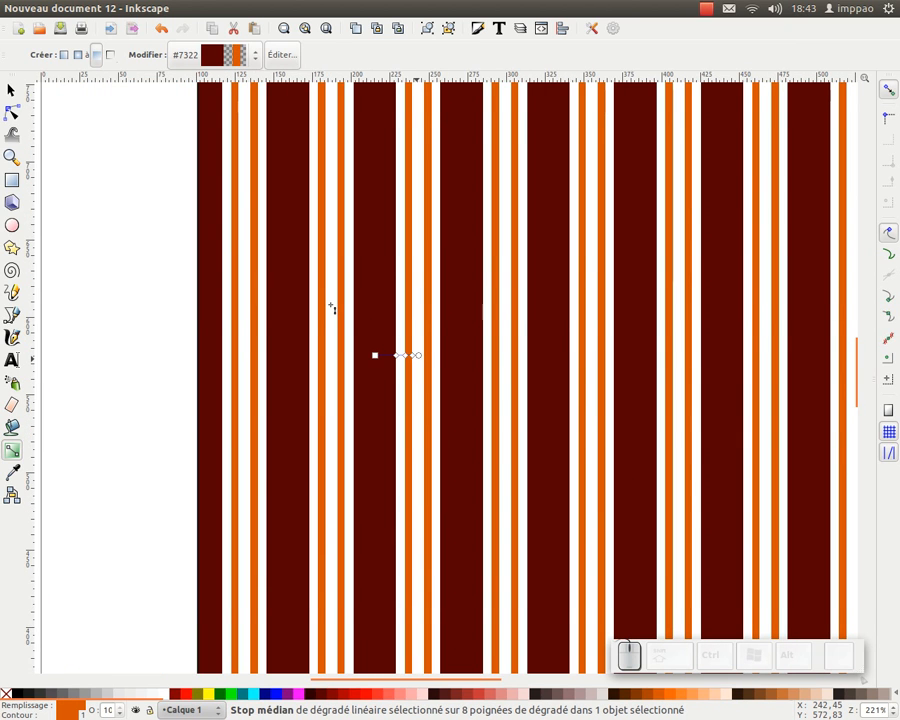
{"action": "key", "text": "KP_Subtract"}
{"action": "key", "text": "KP_Subtract"}
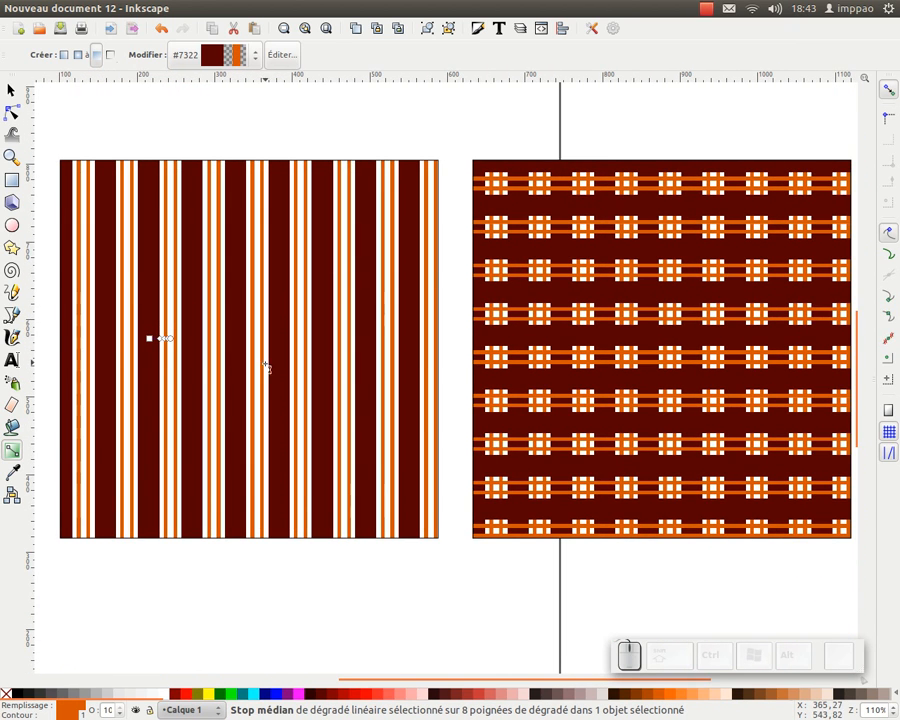
Try moving a gradient handle at the end of the gradient line and undo the move
{"action": "mouse_move", "coordinate": [169, 341]}
{"action": "left_mouse_down"}
{"action": "mouse_move", "coordinate": [183, 358]}
{"action": "mouse_move", "coordinate": [181, 374]}
{"action": "mouse_move", "coordinate": [198, 346]}
{"action": "mouse_move", "coordinate": [198, 354]}
{"action": "mouse_move", "coordinate": [185, 340]}
{"action": "left_mouse_up"}
{"action": "key", "text": "ctrl+z"}
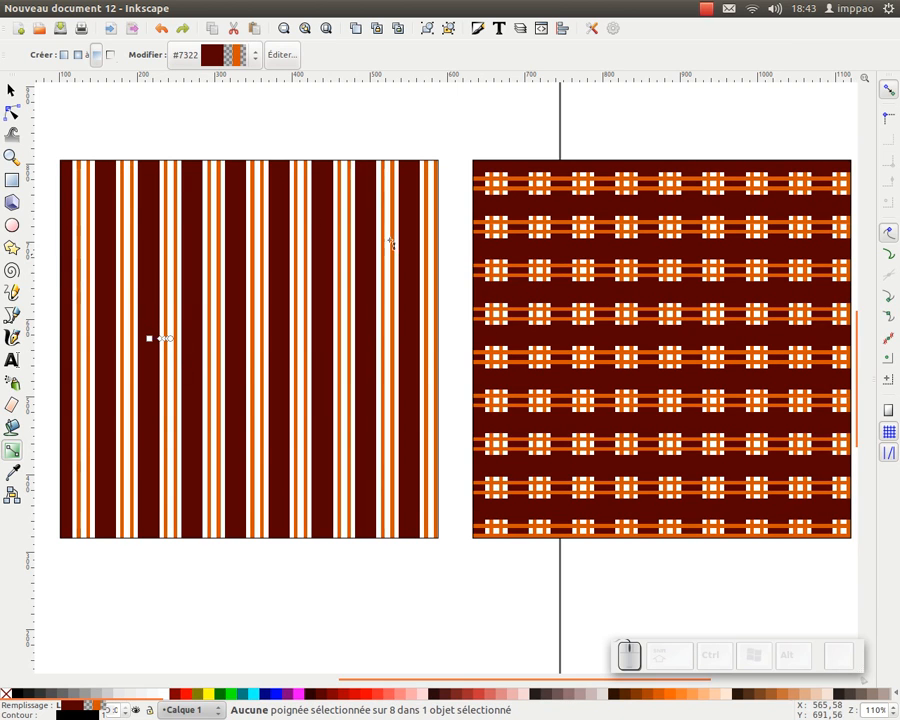
Deselect the striped square, fit the page in the view and open the Layers dialog
{"action": "left_click", "coordinate": [12, 88]}
{"action": "left_click", "coordinate": [155, 128]}
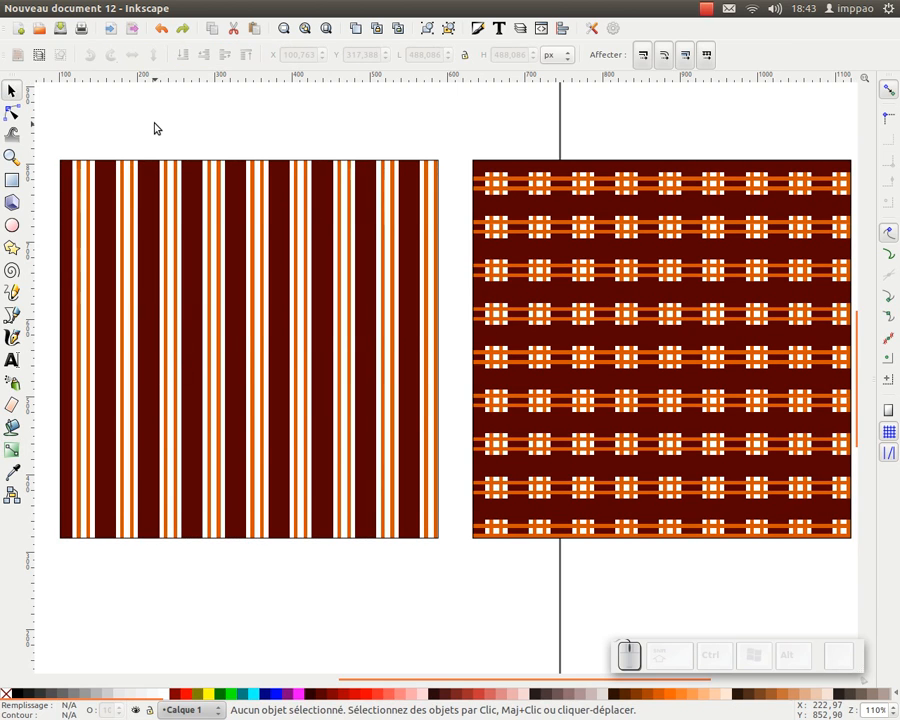
{"action": "key", "text": "5"}
{"action": "key", "text": "ctrl+shift+l"}
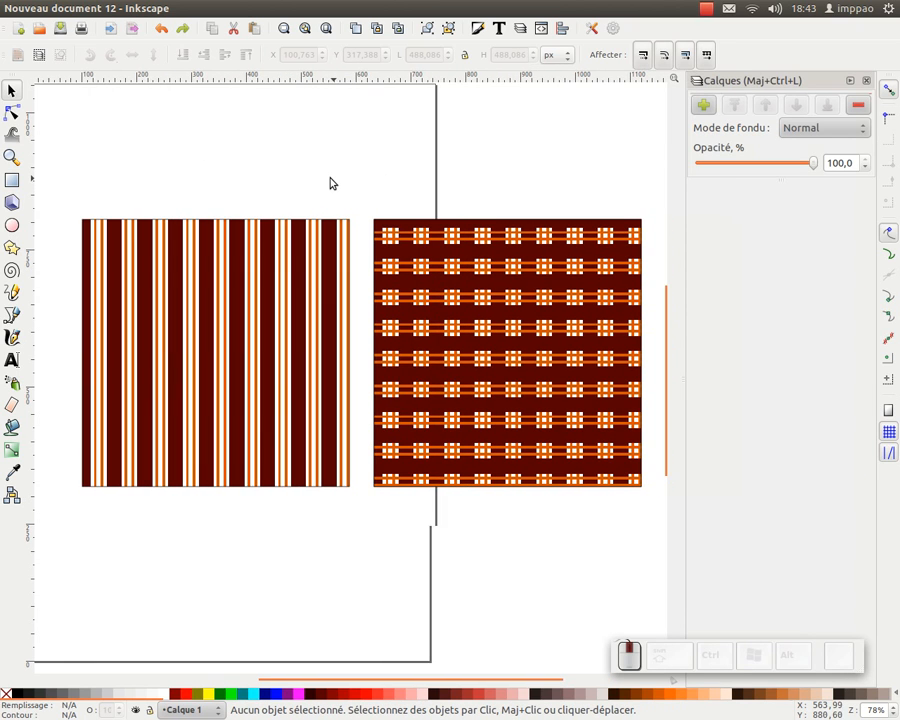
{"action": "left_click", "coordinate": [218, 10]}
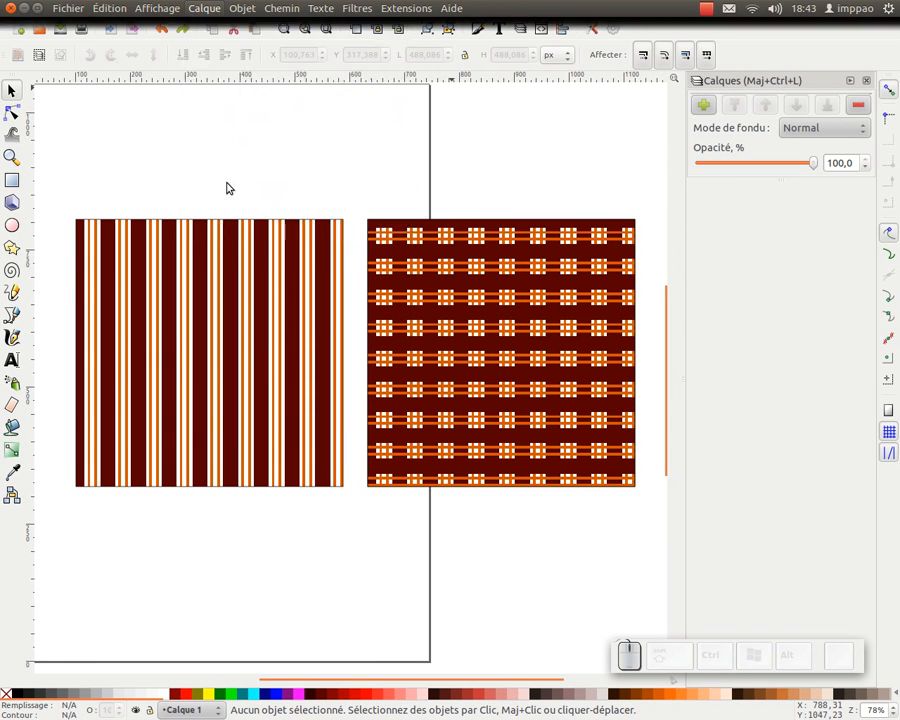
{"action": "left_click", "coordinate": [225, 231]}
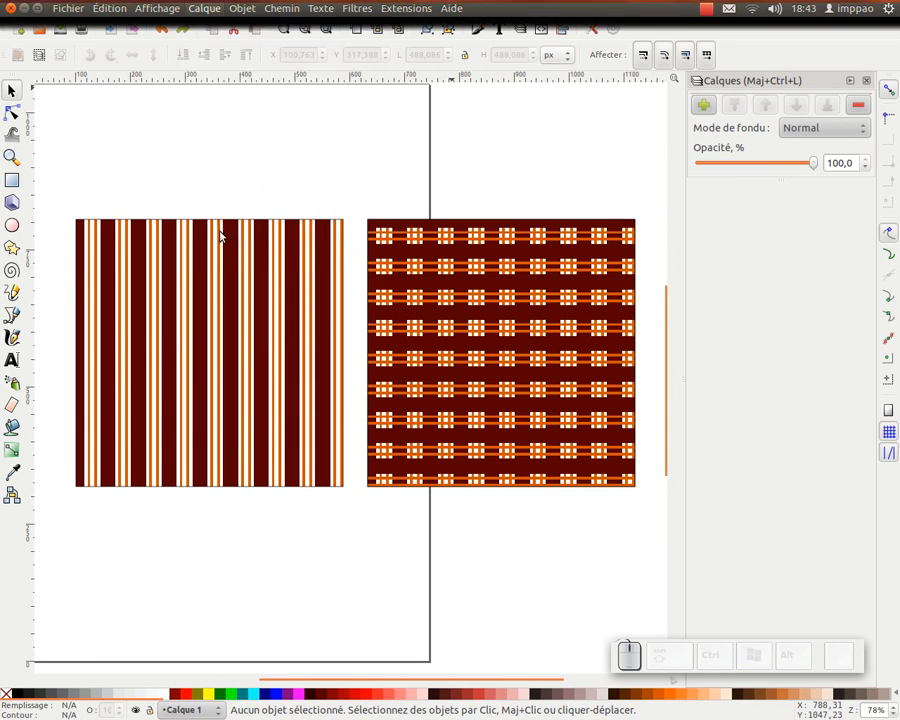
{"action": "left_click", "coordinate": [210, 8]}
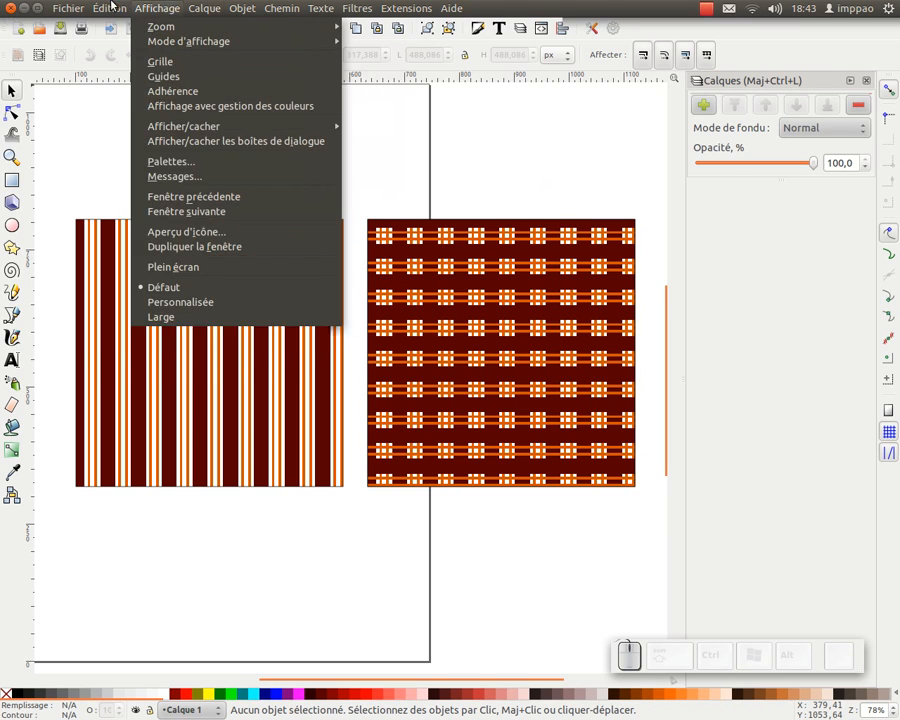
{"action": "mouse_move", "coordinate": [80, 8]}
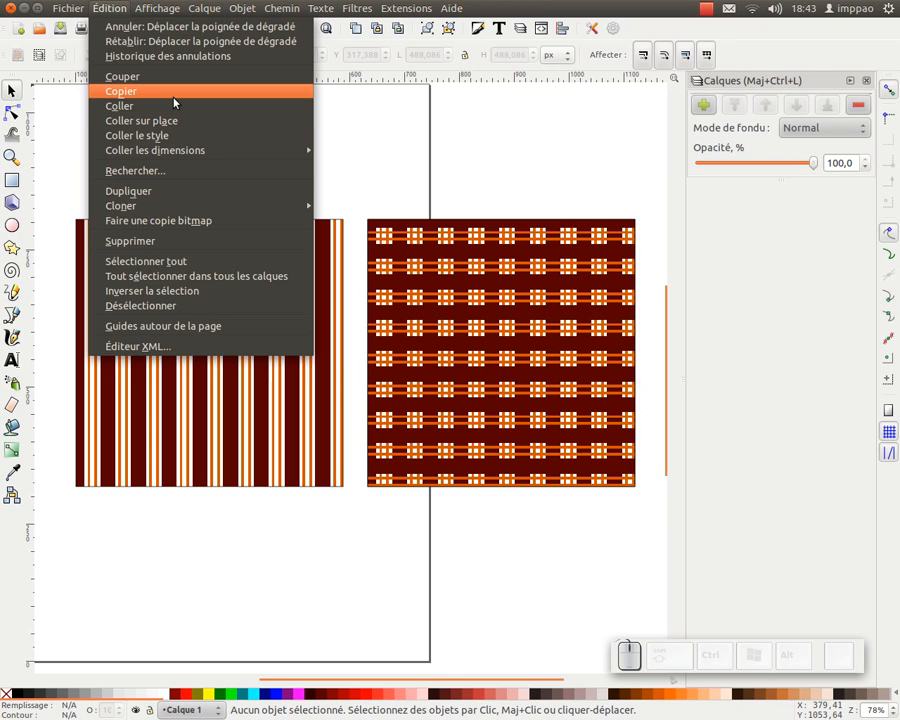
{"action": "left_click", "coordinate": [393, 146]}
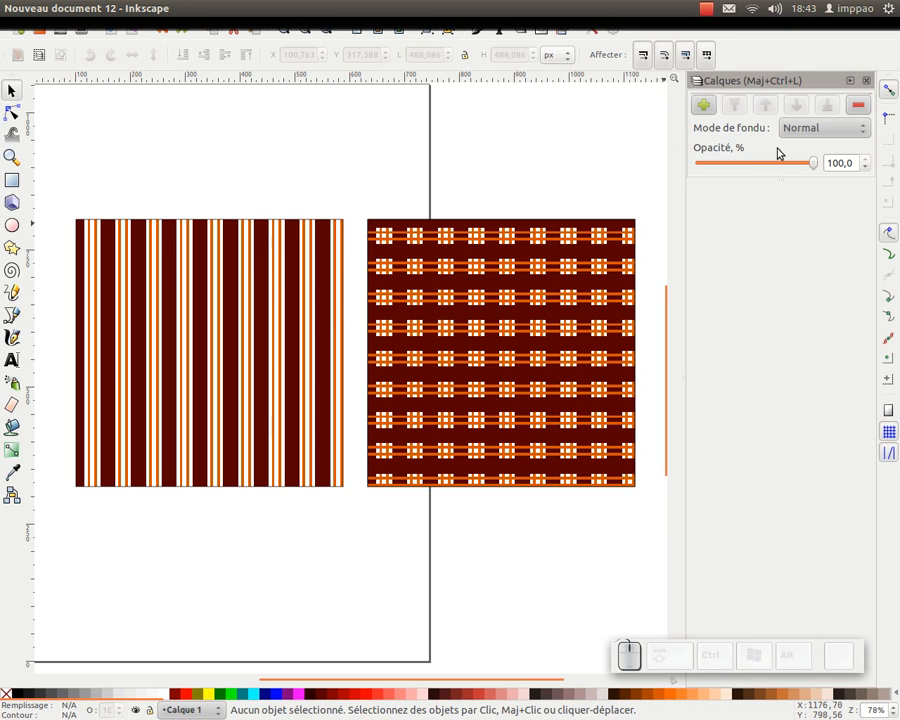
Enlarge the layer list and toggle the visibility of Calque 1 off and back on
{"action": "left_click_drag", "start_coordinate": [786, 180], "coordinate": [779, 514]}
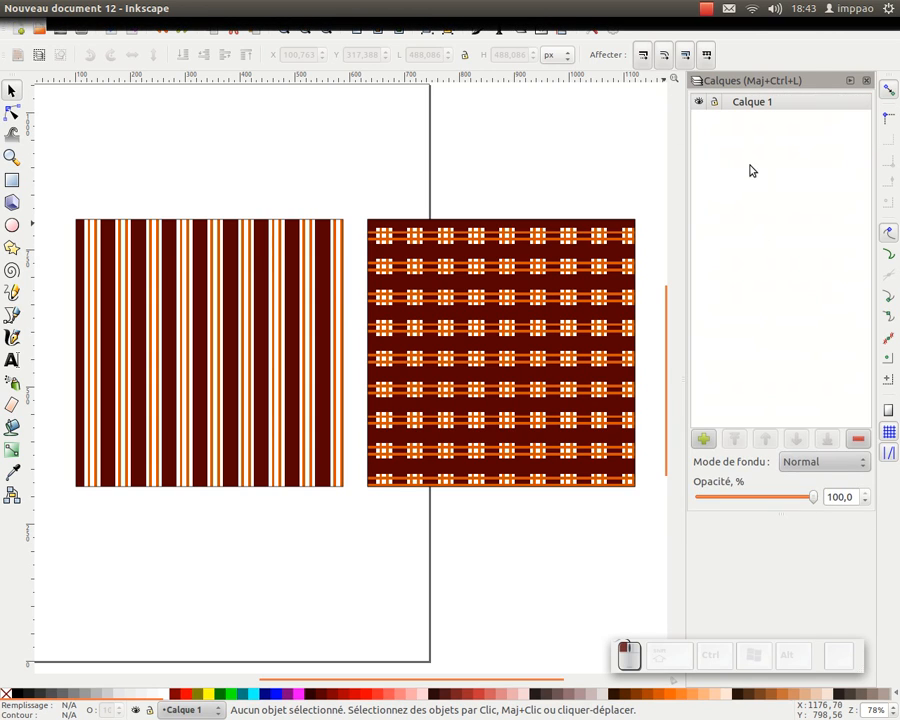
{"action": "left_click", "coordinate": [700, 104]}
{"action": "left_click", "coordinate": [700, 104]}
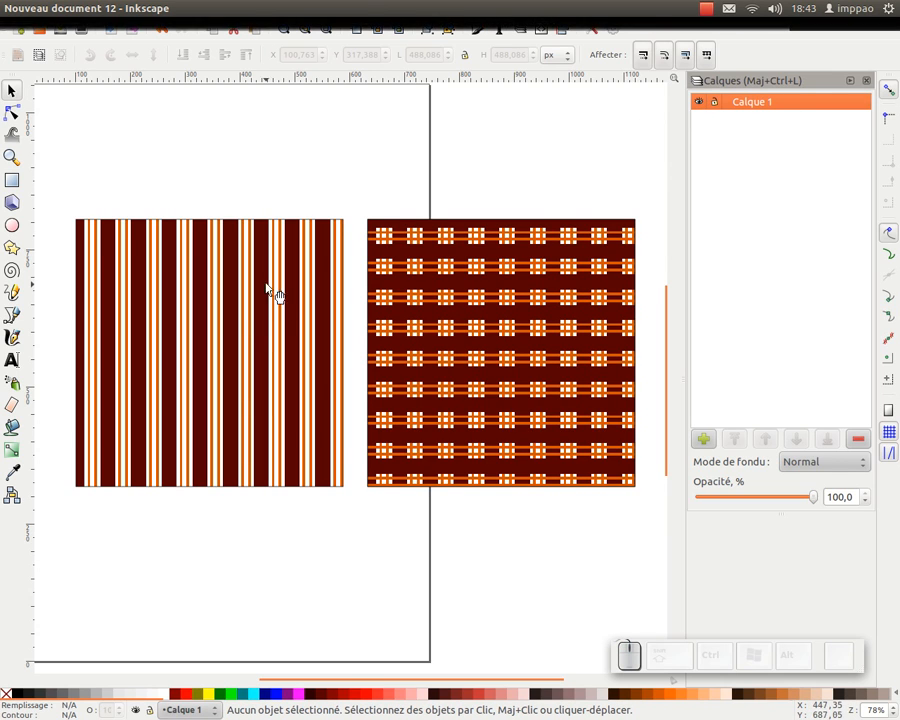
Select the checked clone and the original striped square in turn to examine them, and clear the selection
{"action": "left_click", "coordinate": [494, 248]}
{"action": "left_click", "coordinate": [295, 268]}
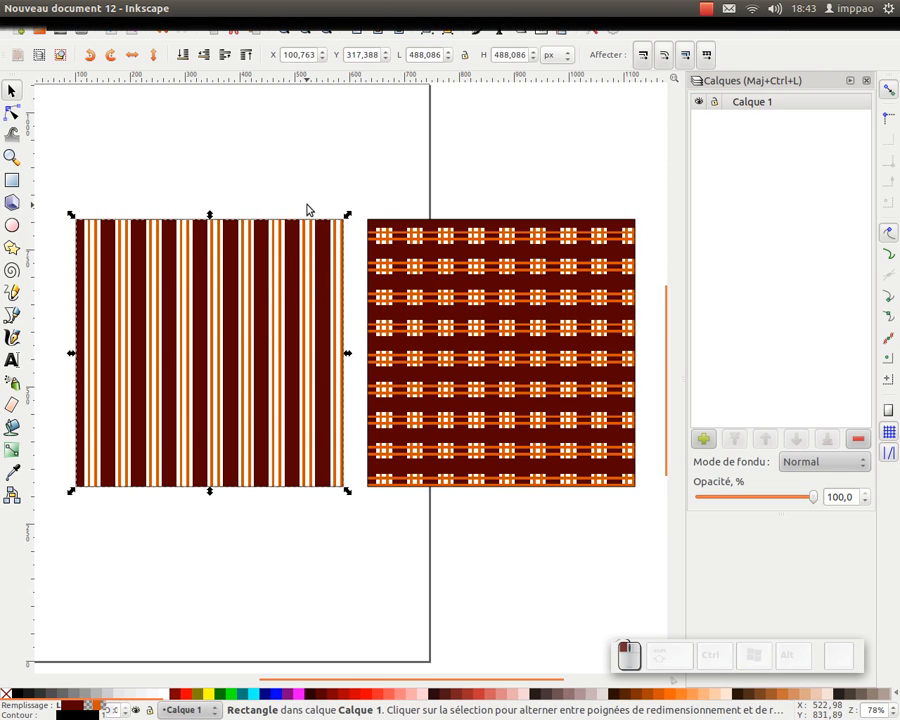
{"action": "left_click", "coordinate": [492, 279]}
{"action": "left_click", "coordinate": [554, 161]}
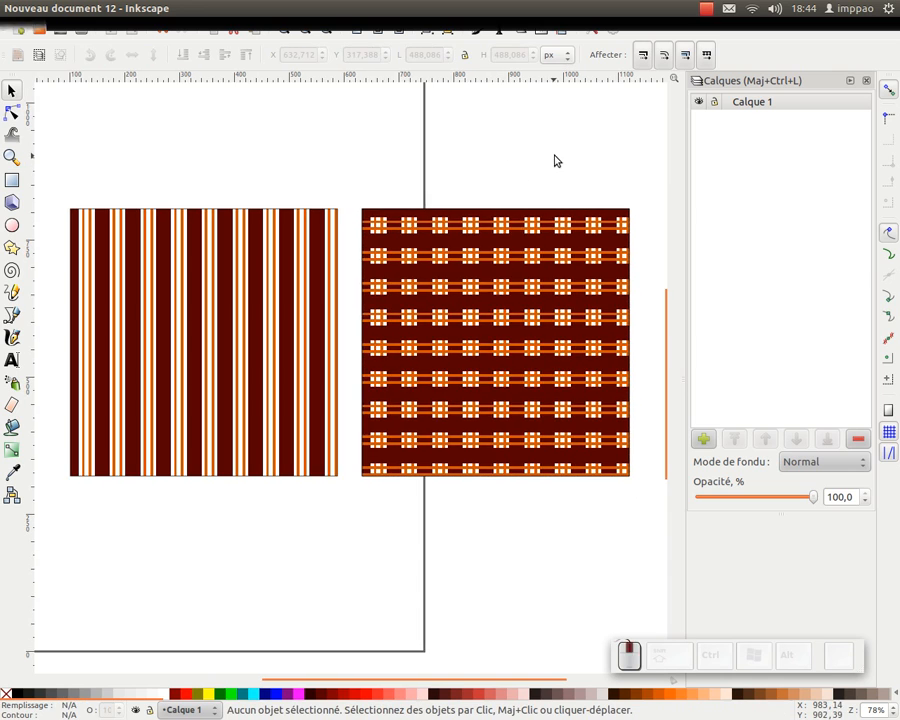
Try moving the rotated clone away from the clone beneath it and undo the move
{"action": "mouse_move", "coordinate": [490, 295]}
{"action": "left_mouse_down"}
{"action": "mouse_move", "coordinate": [573, 283]}
{"action": "mouse_move", "coordinate": [560, 279]}
{"action": "left_mouse_up"}
{"action": "left_click", "coordinate": [178, 215]}
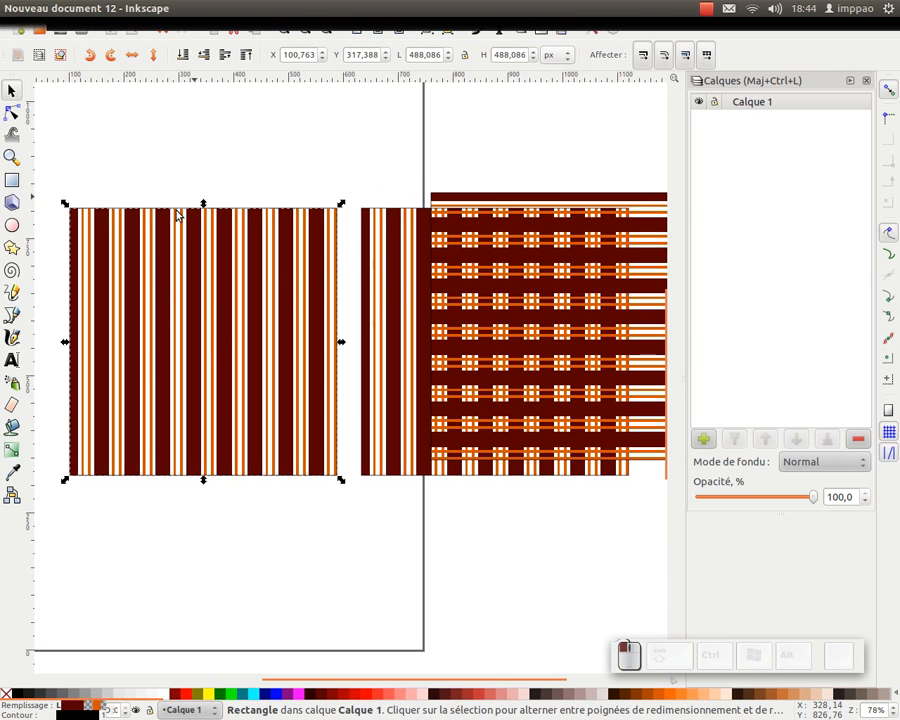
{"action": "left_click", "coordinate": [472, 262]}
{"action": "key", "text": "ctrl+z"}
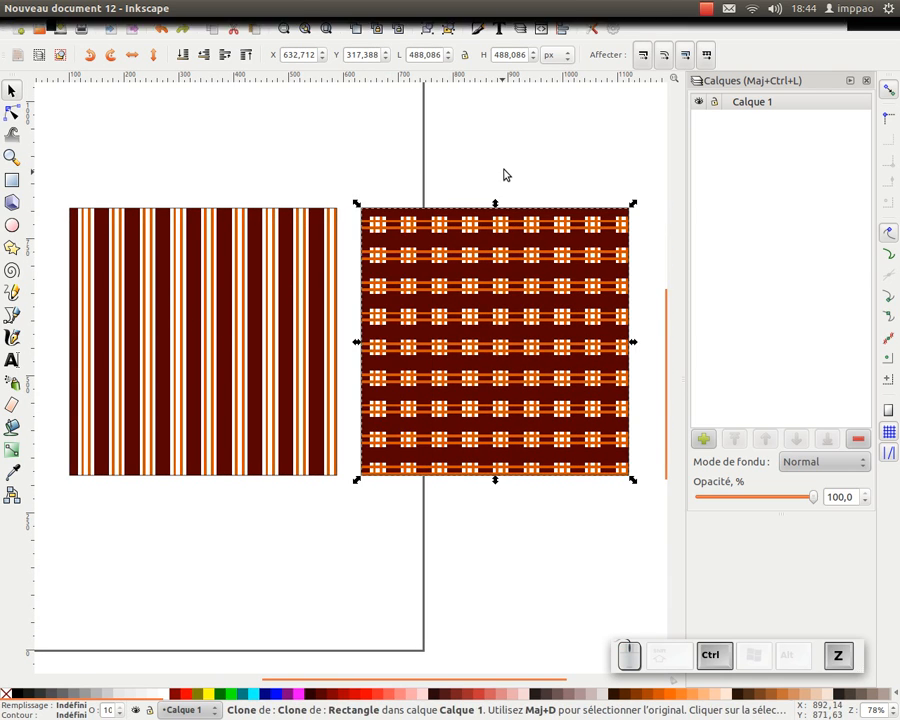
Add a layer named Calque above the current layer and move the rotated top clone up onto it
{"action": "left_click", "coordinate": [702, 440]}
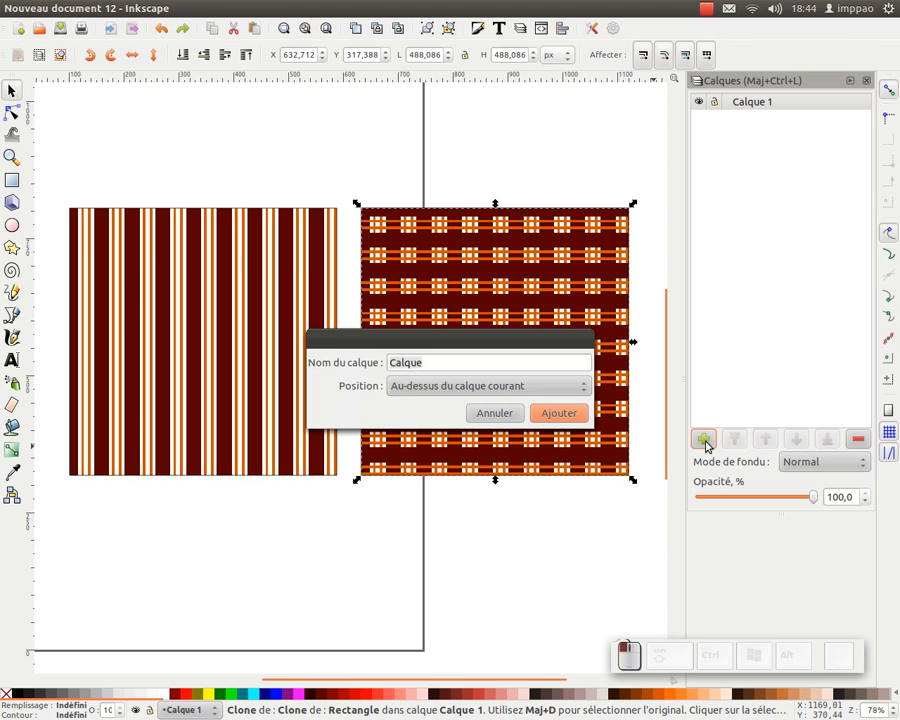
{"action": "left_click", "coordinate": [562, 414]}
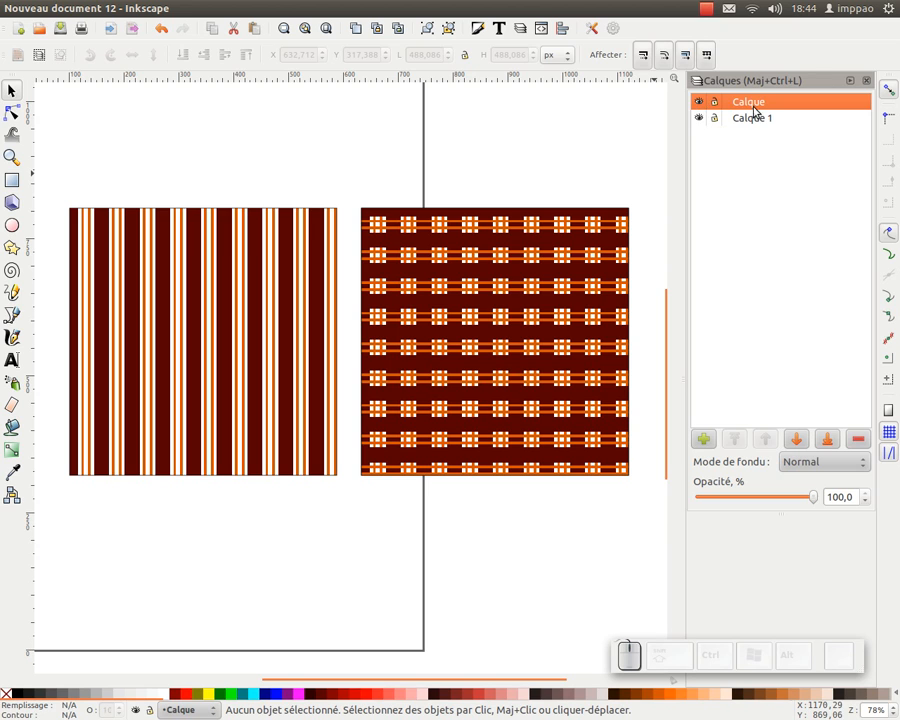
{"action": "left_click", "coordinate": [466, 276]}
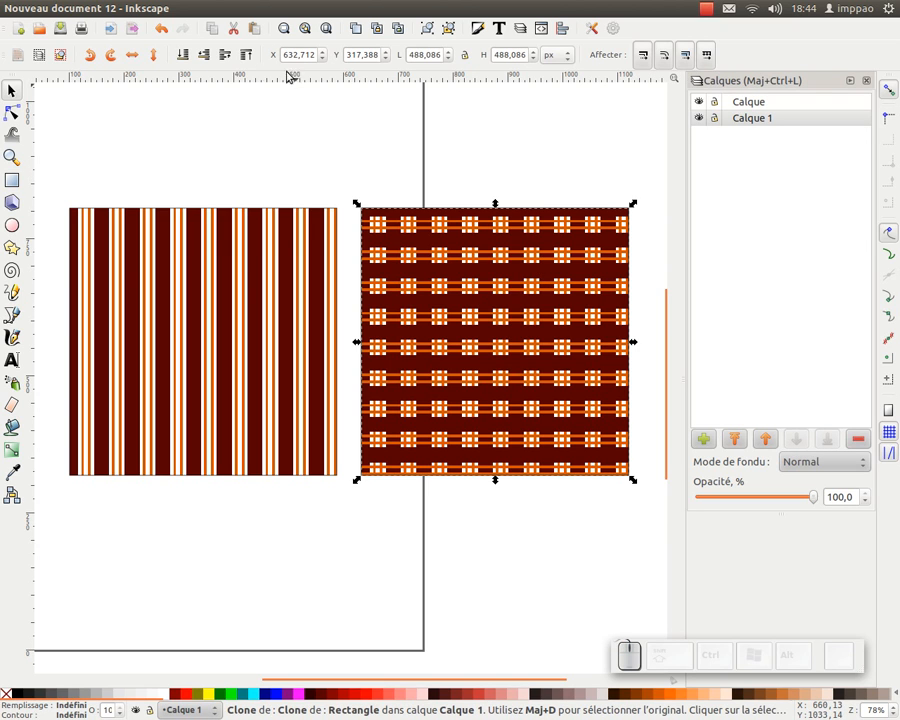
{"action": "left_click", "coordinate": [202, 8]}
{"action": "left_click", "coordinate": [202, 7]}
{"action": "left_click", "coordinate": [203, 8]}
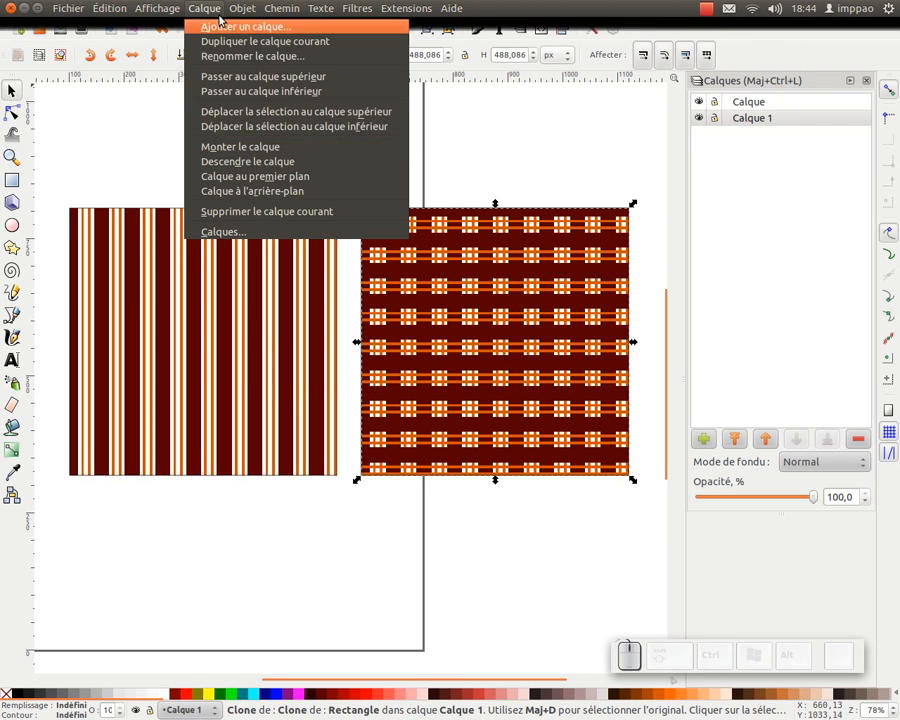
{"action": "mouse_move", "coordinate": [238, 9]}
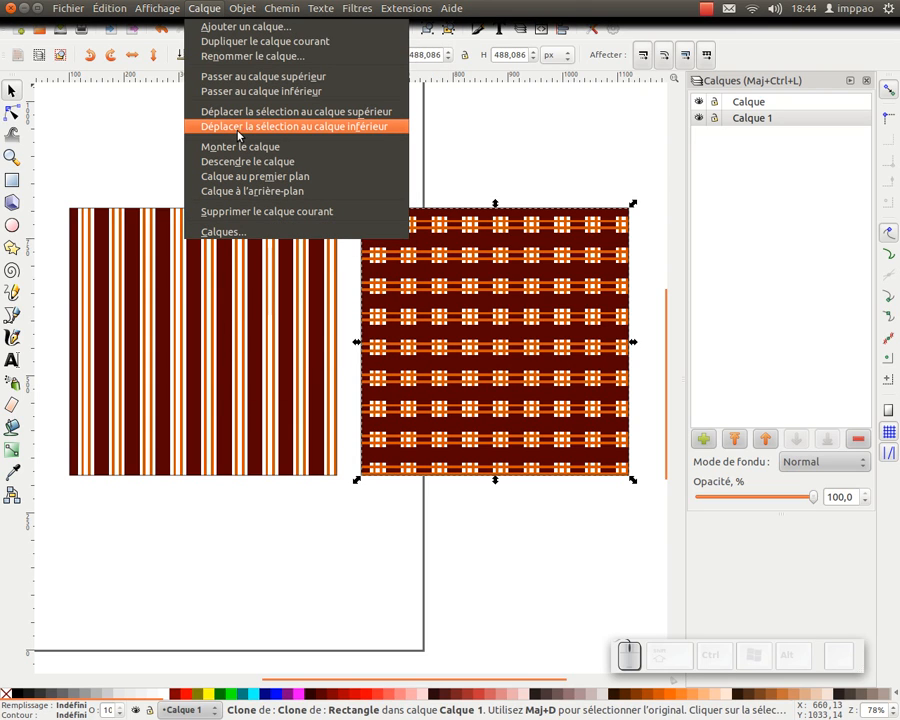
{"action": "left_click", "coordinate": [325, 119]}
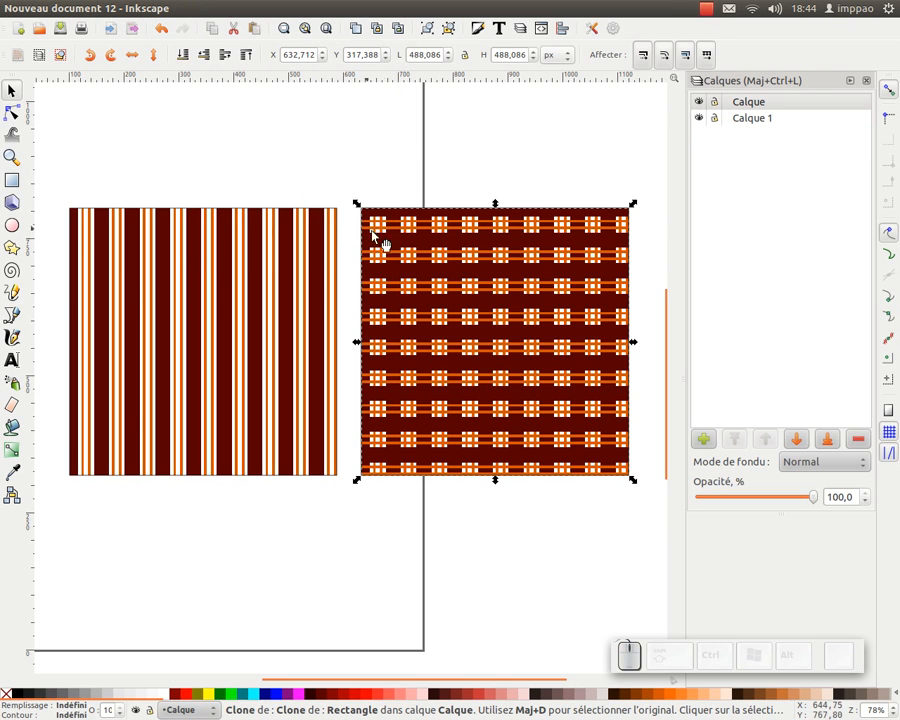
{"action": "key", "text": "shift"}
{"action": "key", "text": "shift+Page_Up"}
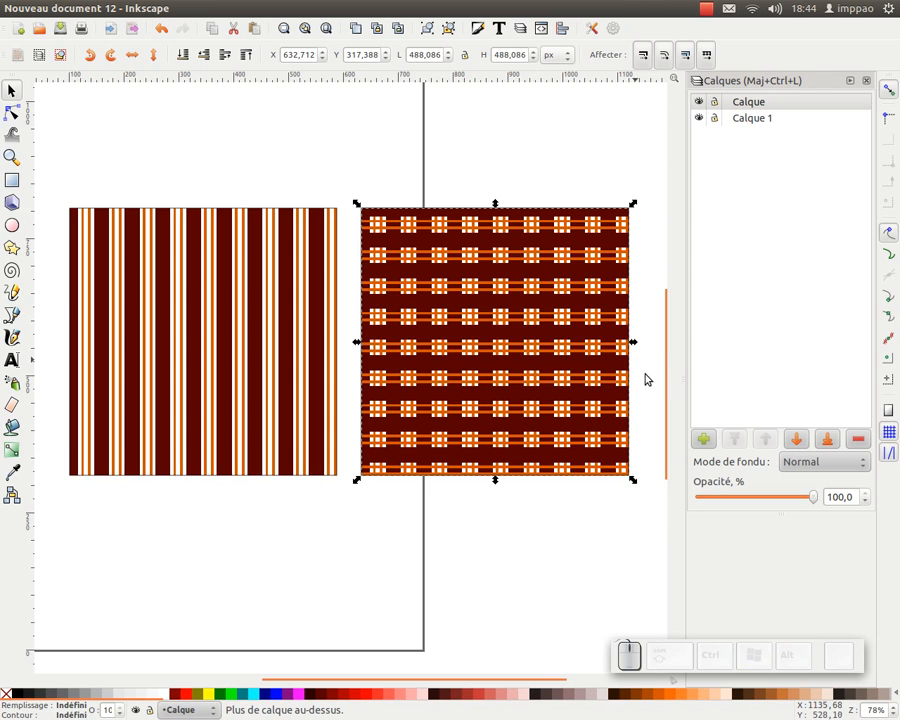
Try the Produit, Superposition and Obscurcir blend modes on the Calque layer
{"action": "left_click", "coordinate": [703, 102]}
{"action": "left_click", "coordinate": [698, 101]}
{"action": "left_click", "coordinate": [698, 101]}
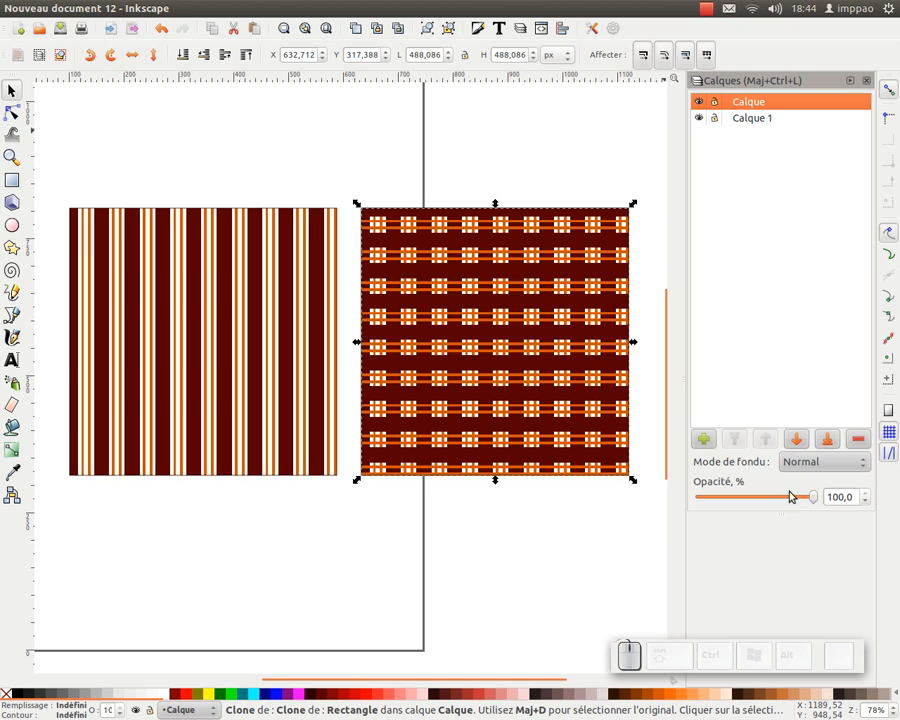
{"action": "left_click", "coordinate": [816, 462]}
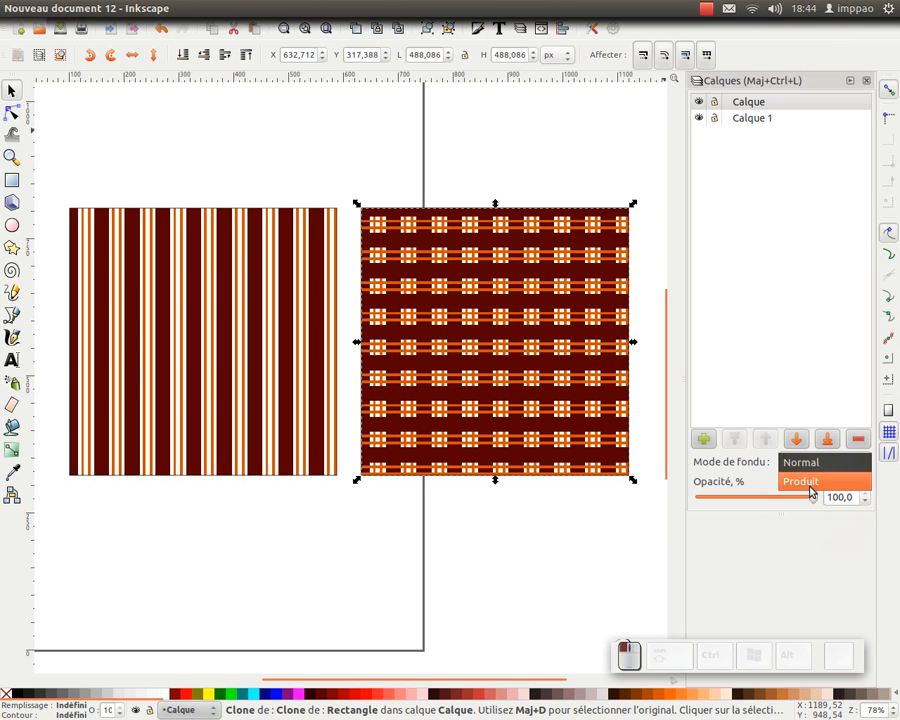
{"action": "left_click", "coordinate": [806, 480]}
{"action": "scroll", "coordinate": [473, 256], "scroll_direction": "up", "scroll_amount": 2}
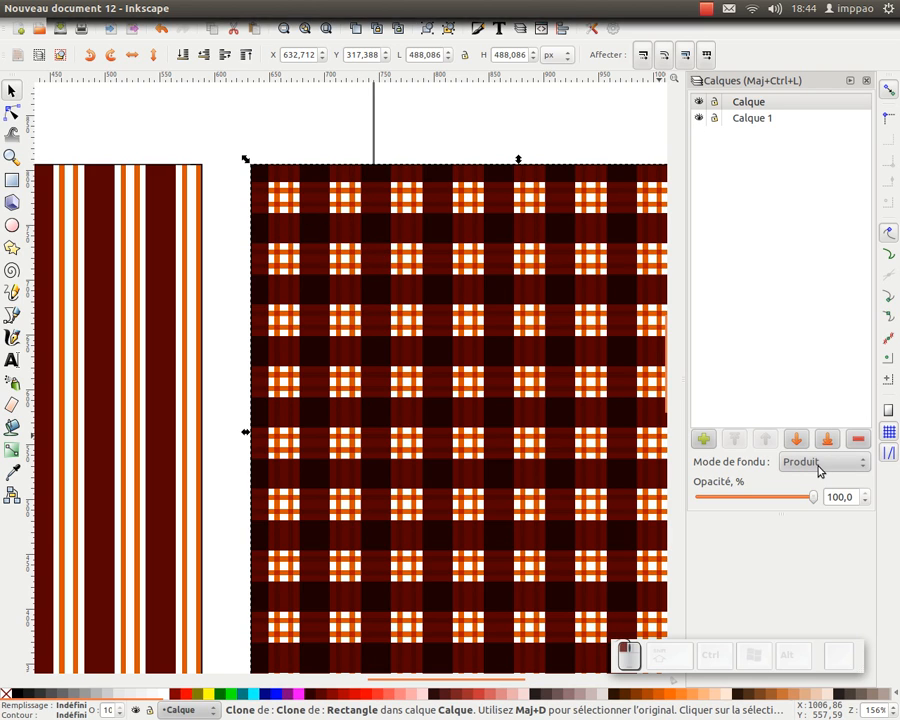
{"action": "left_click", "coordinate": [786, 463]}
{"action": "left_click", "coordinate": [790, 481]}
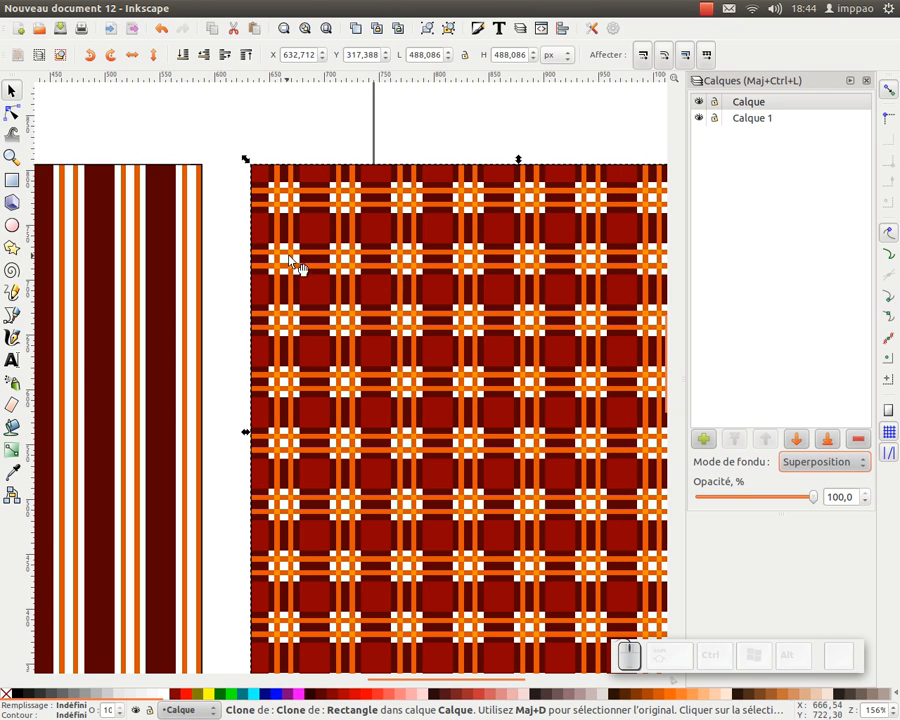
{"action": "left_click", "coordinate": [812, 464]}
{"action": "left_click", "coordinate": [810, 481]}
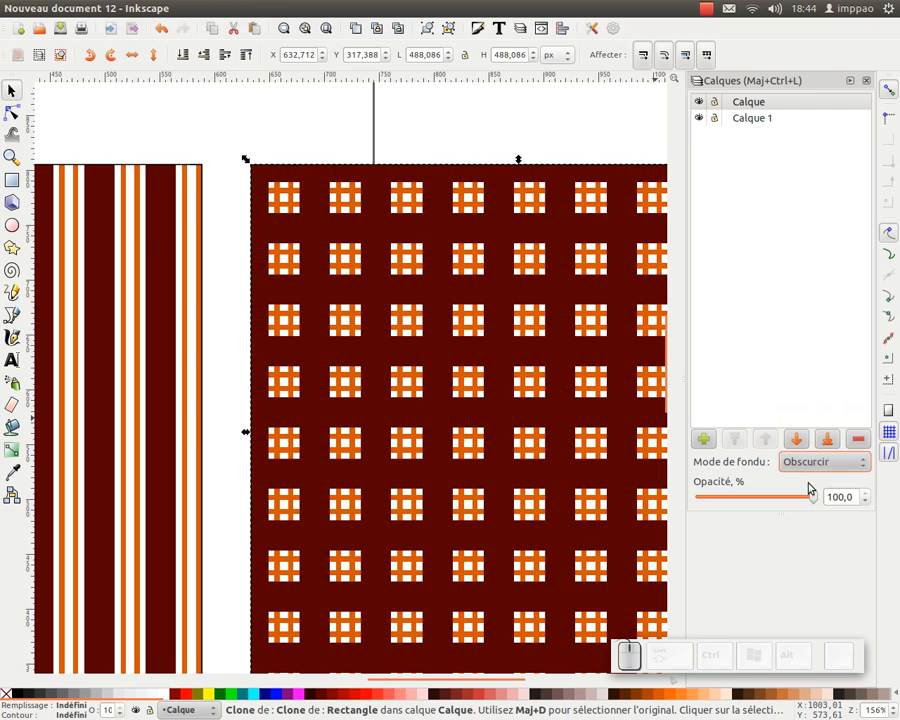
Set the Calque layer's blend mode to Éclaircir
{"action": "left_click", "coordinate": [810, 463]}
{"action": "left_click", "coordinate": [808, 484]}
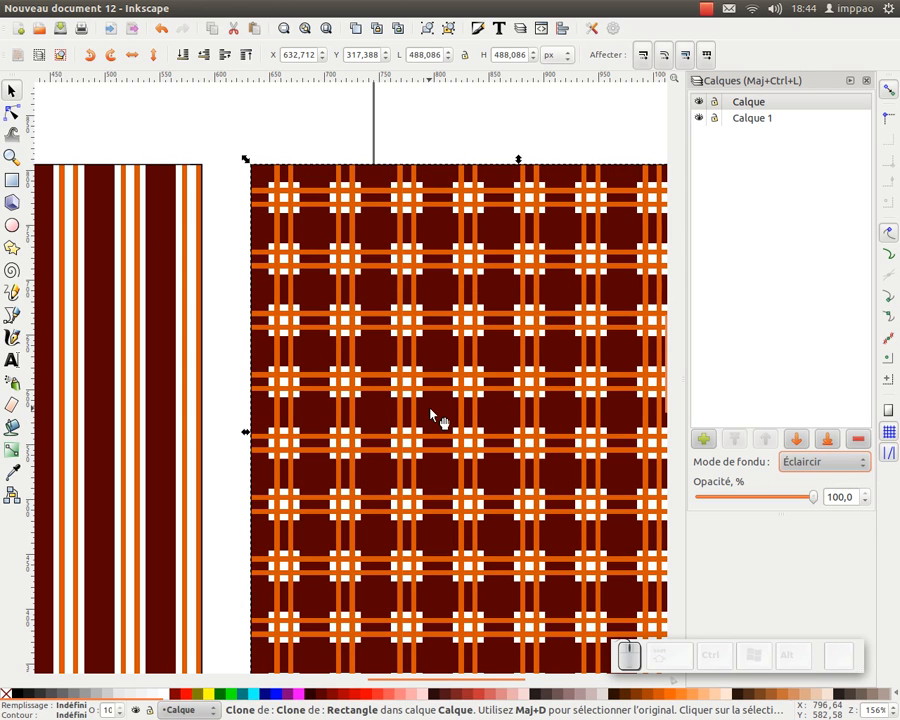
{"action": "key", "text": "KP_Subtract"}
{"action": "key", "text": "KP_Subtract"}
{"action": "left_click_drag", "start_coordinate": [338, 411], "coordinate": [406, 379]}
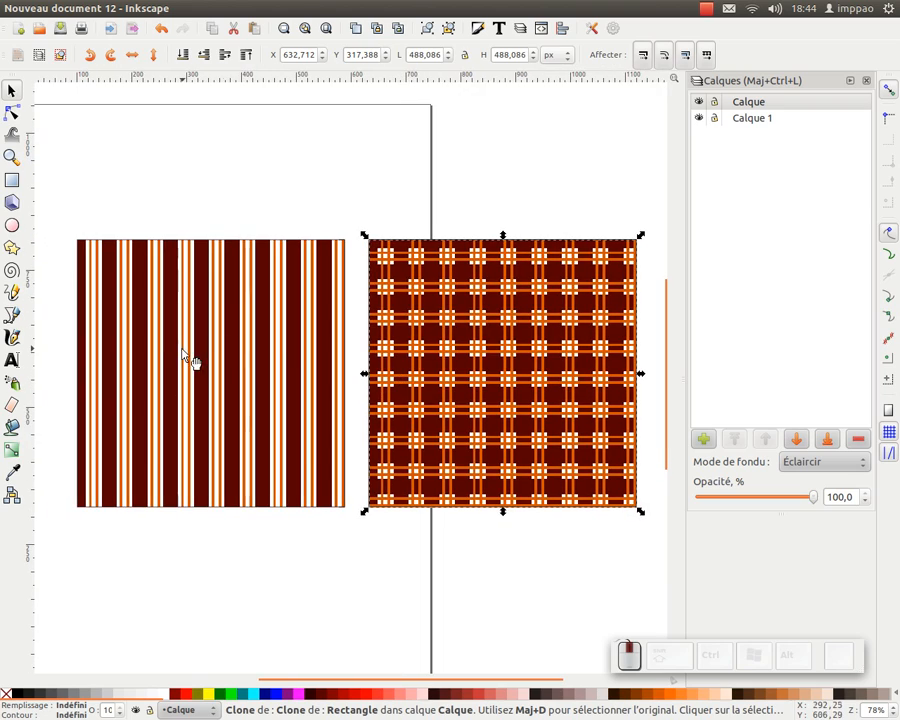
Extend and tilt the striped square's gradient to make wider, diagonal stripes, and close the Layers dialog
{"action": "left_click", "coordinate": [14, 449]}
{"action": "left_click", "coordinate": [203, 380]}
{"action": "left_click_drag", "start_coordinate": [171, 378], "coordinate": [175, 352]}
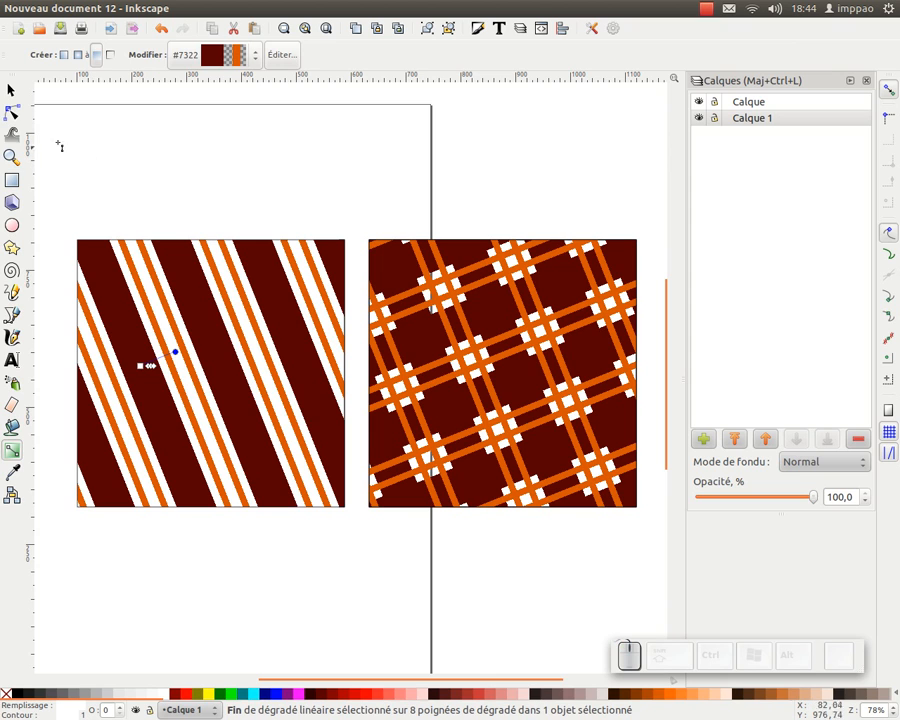
{"action": "left_click", "coordinate": [12, 90]}
{"action": "left_click", "coordinate": [320, 185]}
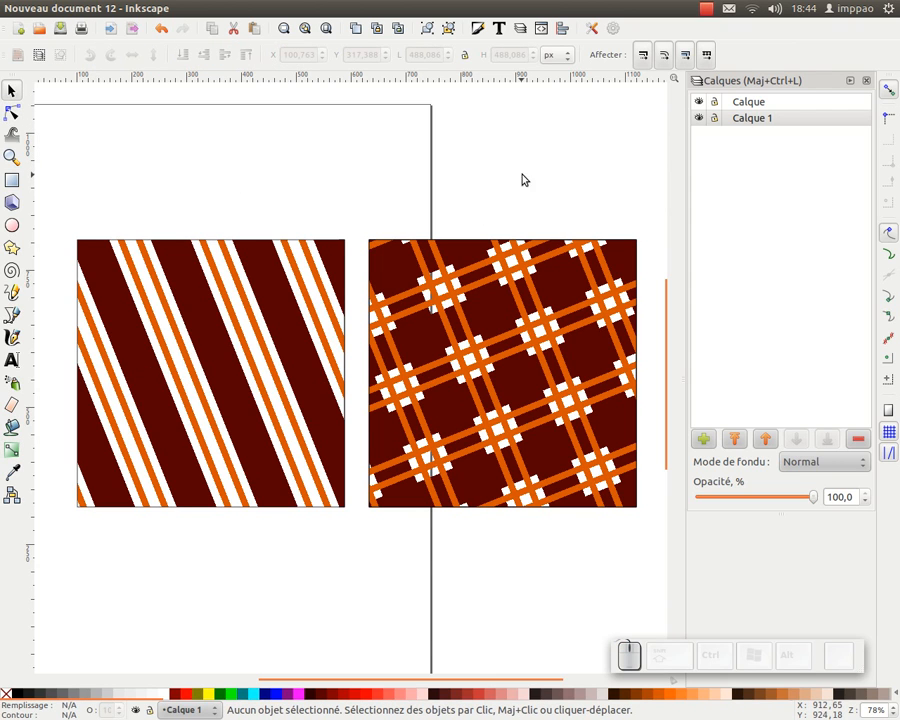
{"action": "left_click", "coordinate": [866, 80]}
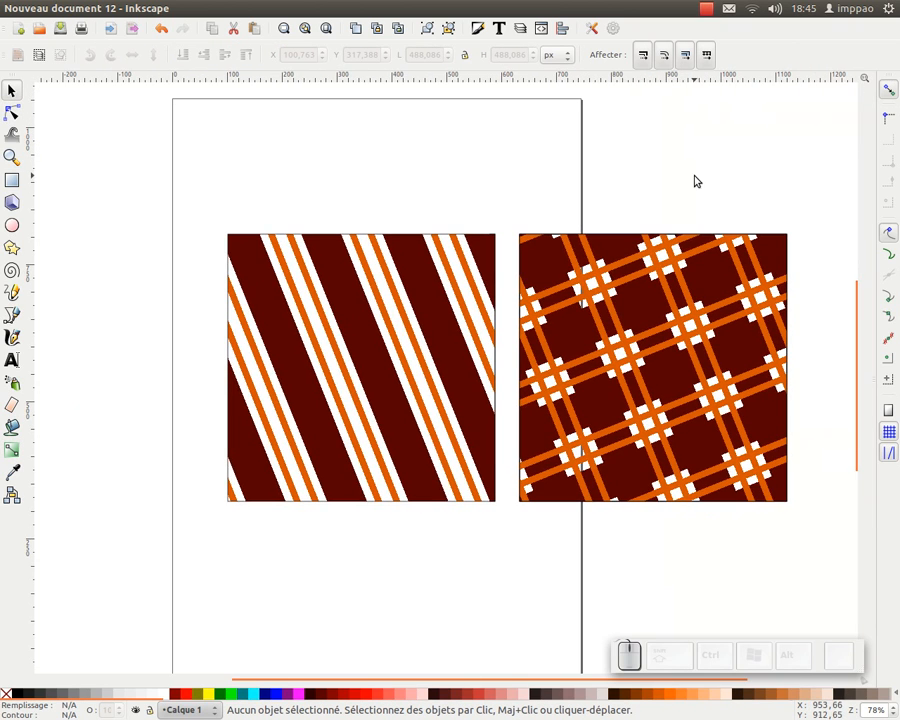
Scale the striped and checked squares together to about 891 × 426 px and move them to about X -67, Y 476 px
{"action": "left_click_drag", "start_coordinate": [183, 183], "coordinate": [805, 512]}
{"action": "left_click_drag", "start_coordinate": [790, 232], "coordinate": [727, 270]}
{"action": "left_click_drag", "start_coordinate": [657, 335], "coordinate": [565, 248]}
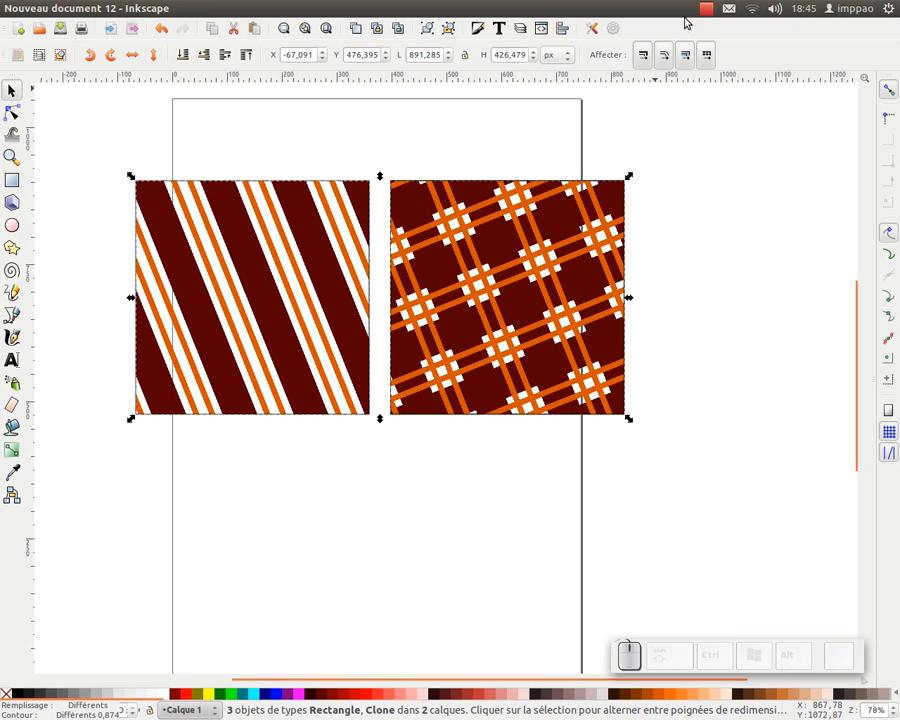